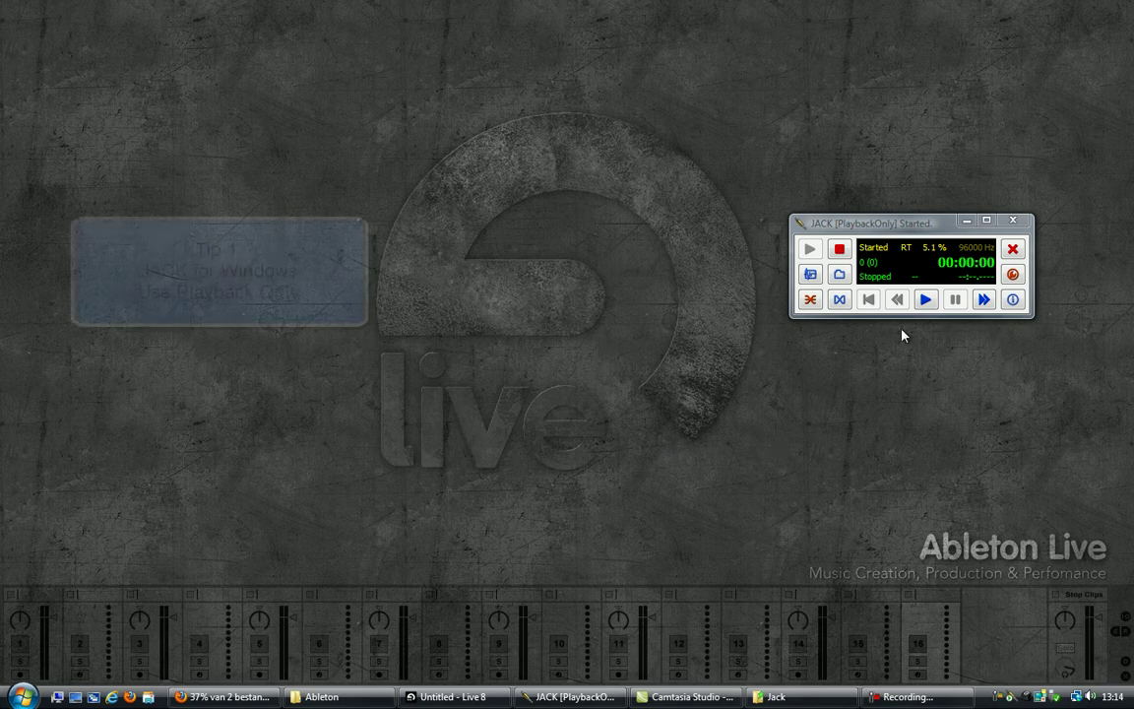
Step: Bring up QjackCtl's Setup dialog for the running PlaybackOnly preset and move it left
{"action": "left_click", "coordinate": [918, 263]}
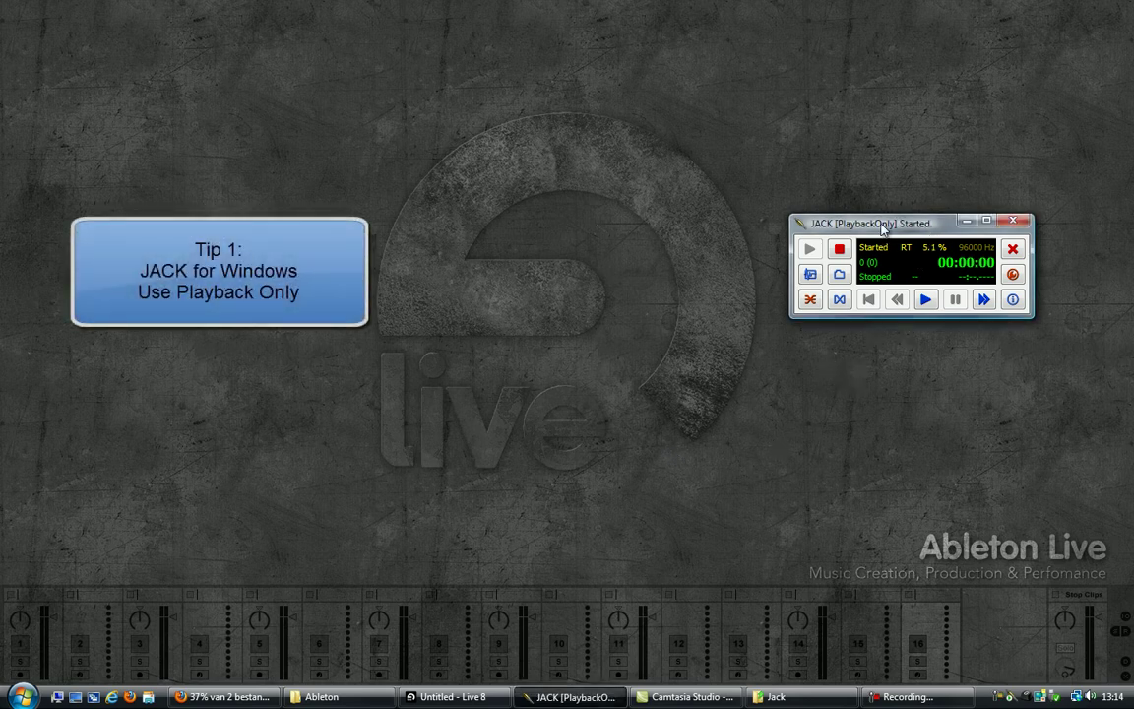
{"action": "left_click_drag", "start_coordinate": [883, 228], "coordinate": [873, 239]}
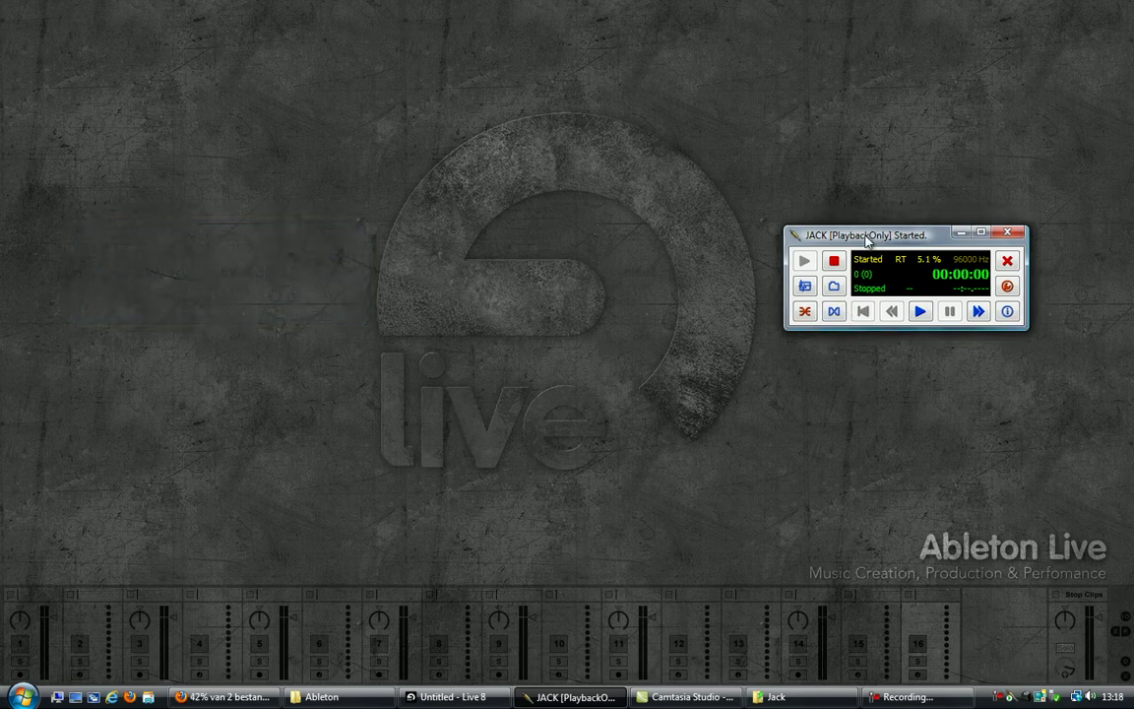
{"action": "left_click", "coordinate": [1007, 285]}
{"action": "left_click_drag", "start_coordinate": [933, 113], "coordinate": [521, 106]}
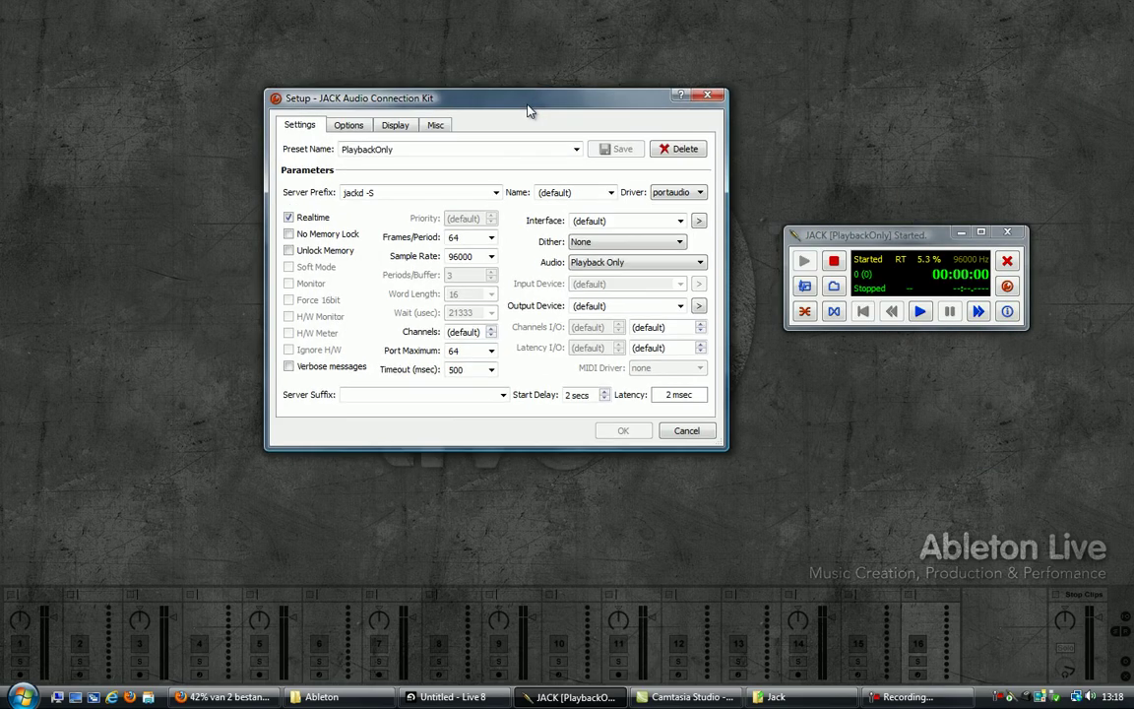
Step: Switch the Preset Name to (default) as a trial and look through the Audio mode list
{"action": "left_click", "coordinate": [577, 148]}
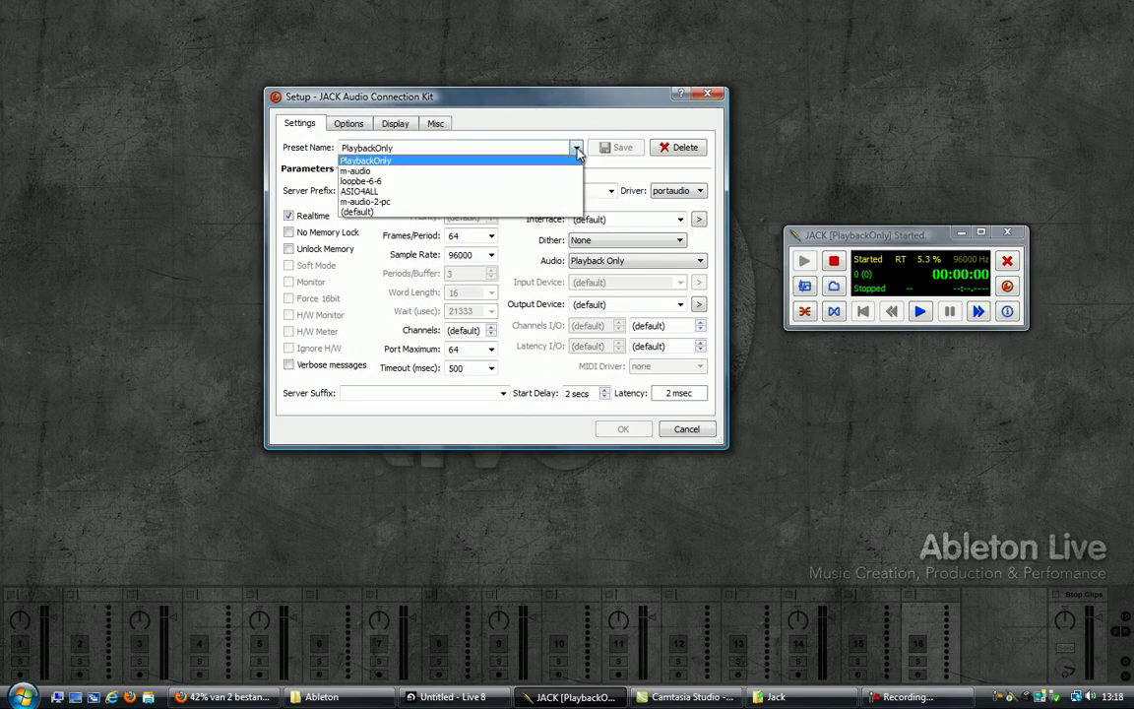
{"action": "left_click", "coordinate": [551, 212]}
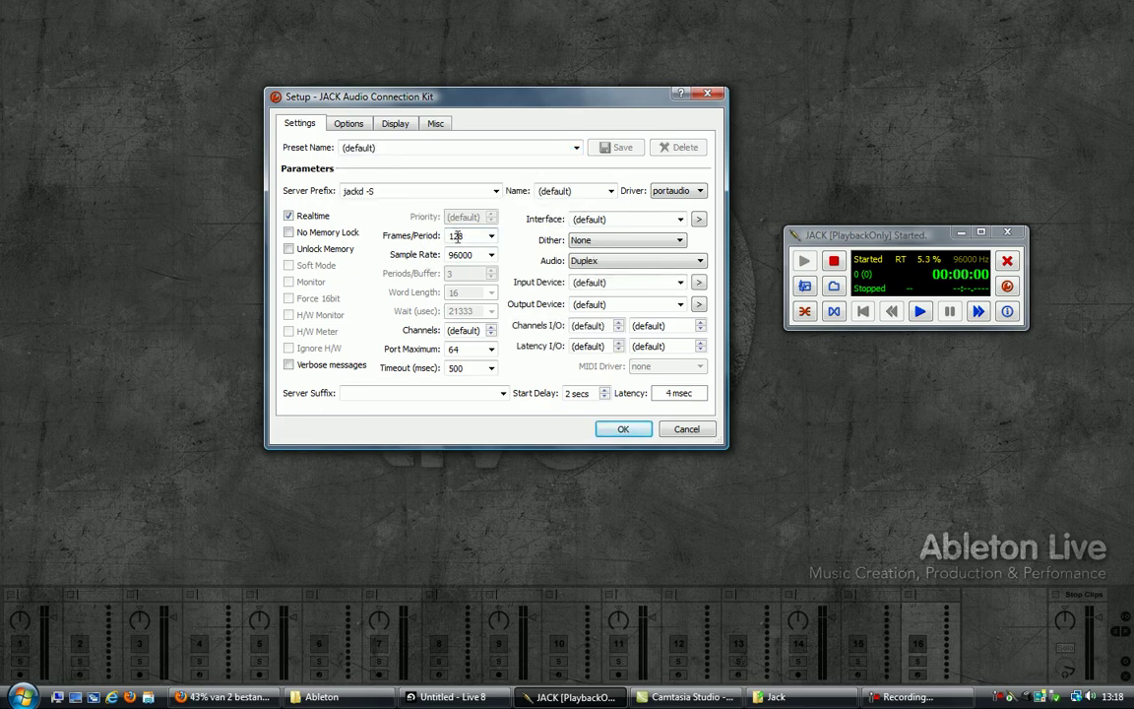
{"action": "left_click", "coordinate": [590, 263]}
{"action": "left_click", "coordinate": [590, 266]}
Step: Cancel the Setup dialog and discard the (default) preset change, keeping PlaybackOnly running
{"action": "left_click_drag", "start_coordinate": [612, 109], "coordinate": [607, 110]}
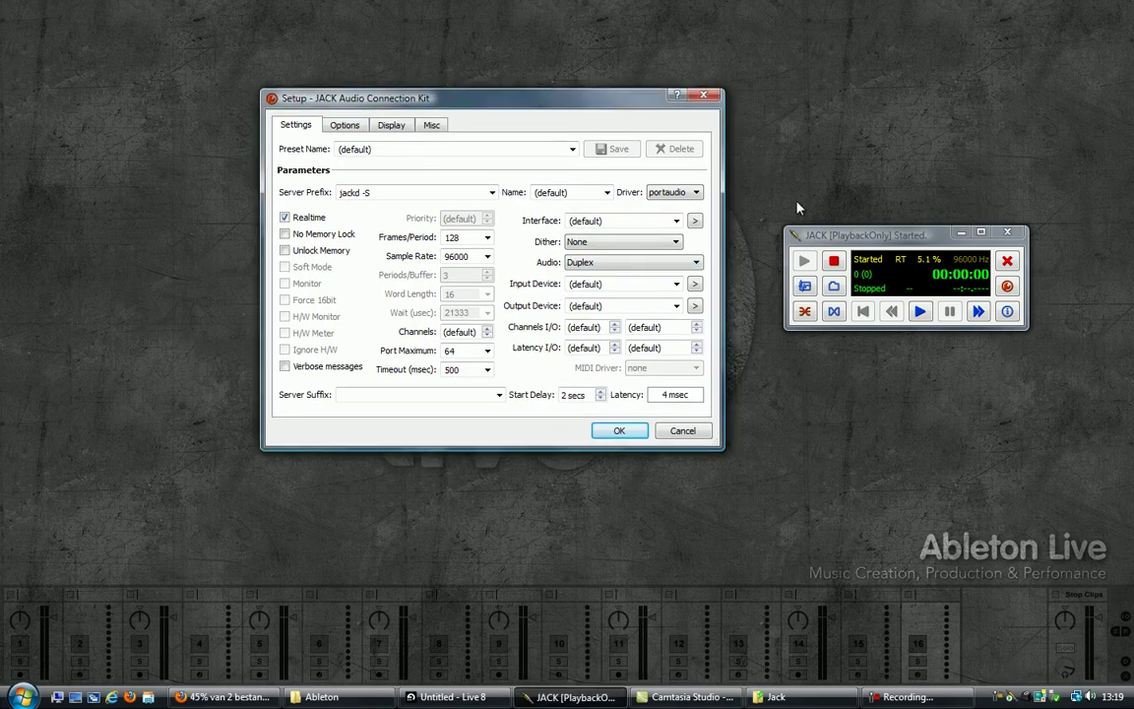
{"action": "left_click", "coordinate": [857, 235]}
{"action": "left_click", "coordinate": [681, 431]}
{"action": "left_click", "coordinate": [433, 297]}
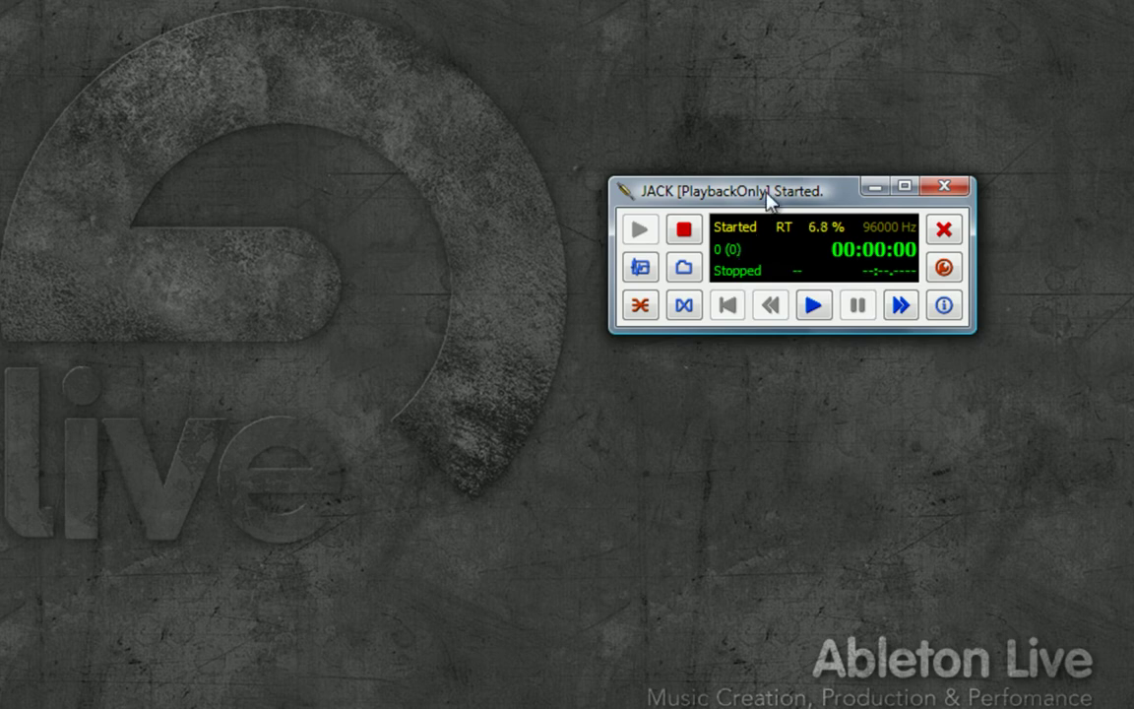
Step: Reopen Setup for the PlaybackOnly preset and reselect Playback Only as the audio mode
{"action": "left_click", "coordinate": [943, 266]}
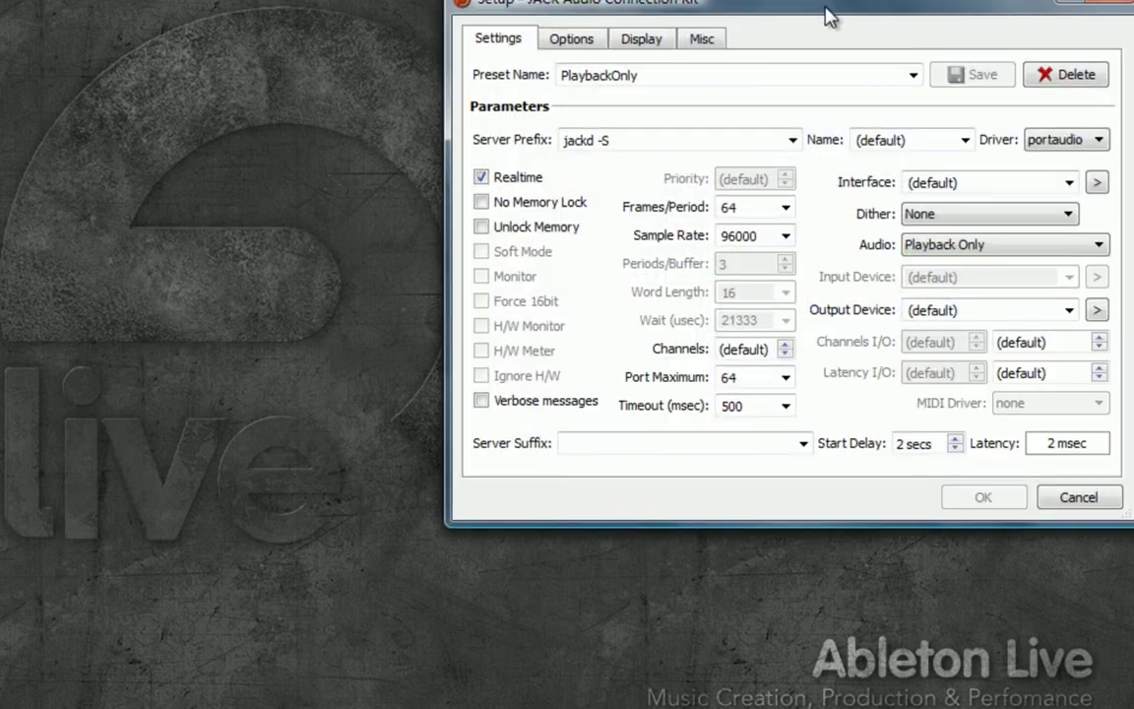
{"action": "left_click_drag", "start_coordinate": [777, 22], "coordinate": [157, 21]}
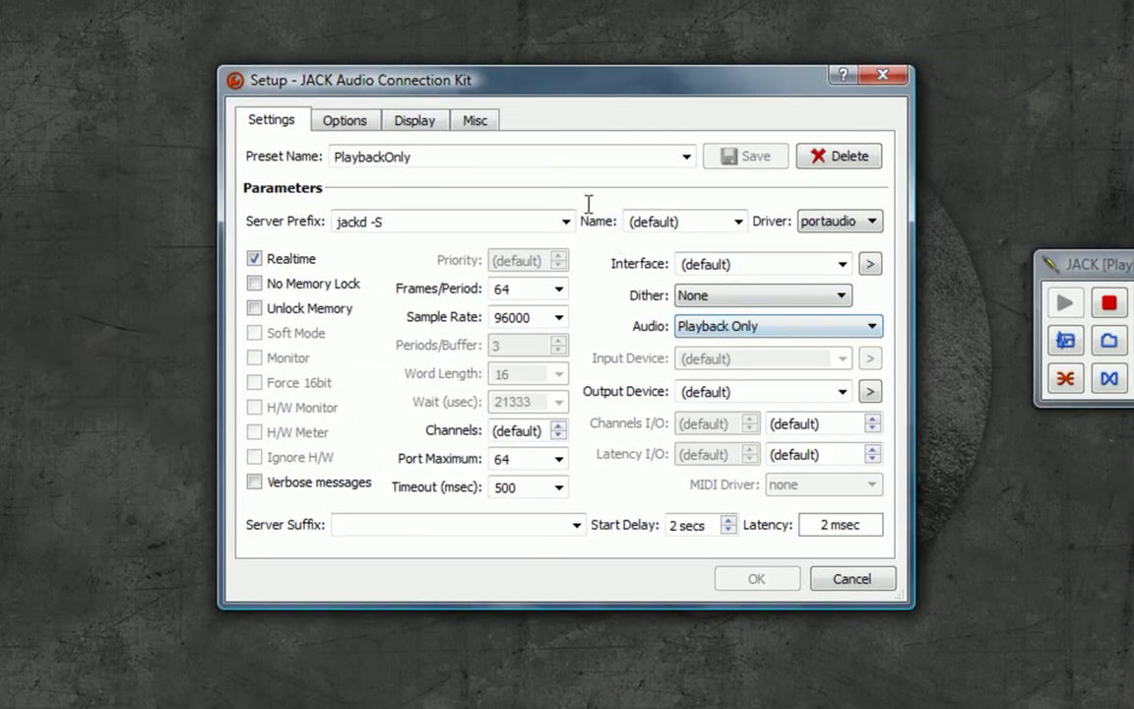
{"action": "left_click", "coordinate": [536, 156]}
{"action": "left_click", "coordinate": [716, 337]}
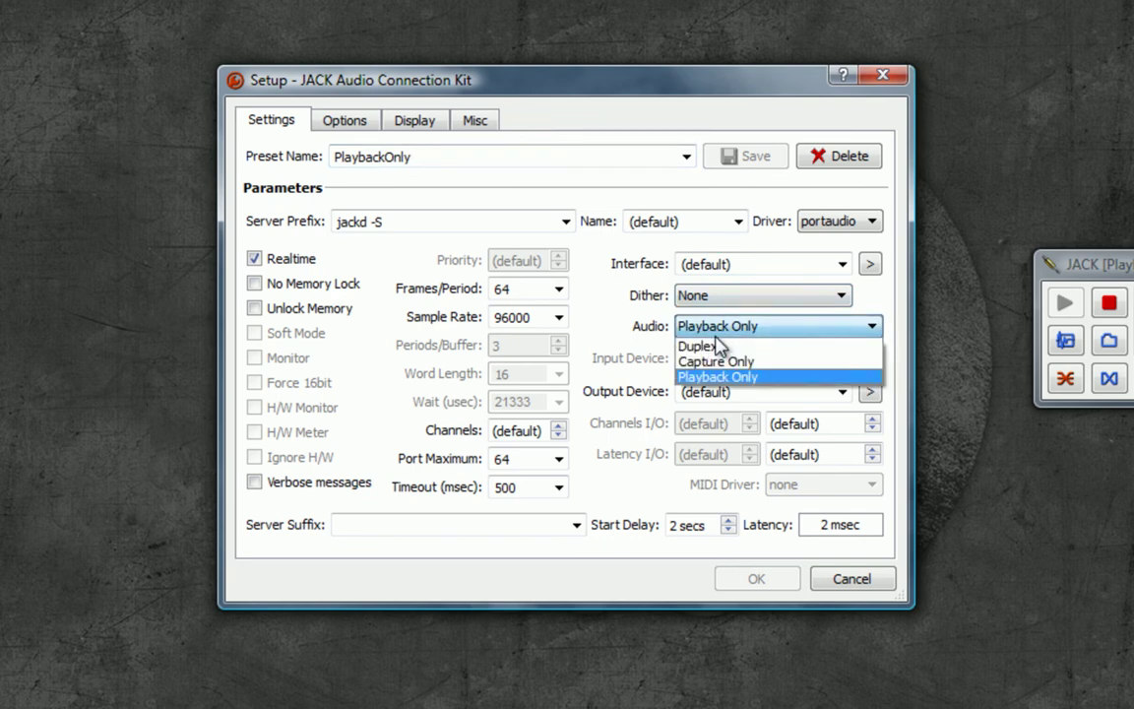
{"action": "left_click", "coordinate": [639, 326]}
{"action": "left_click", "coordinate": [687, 329]}
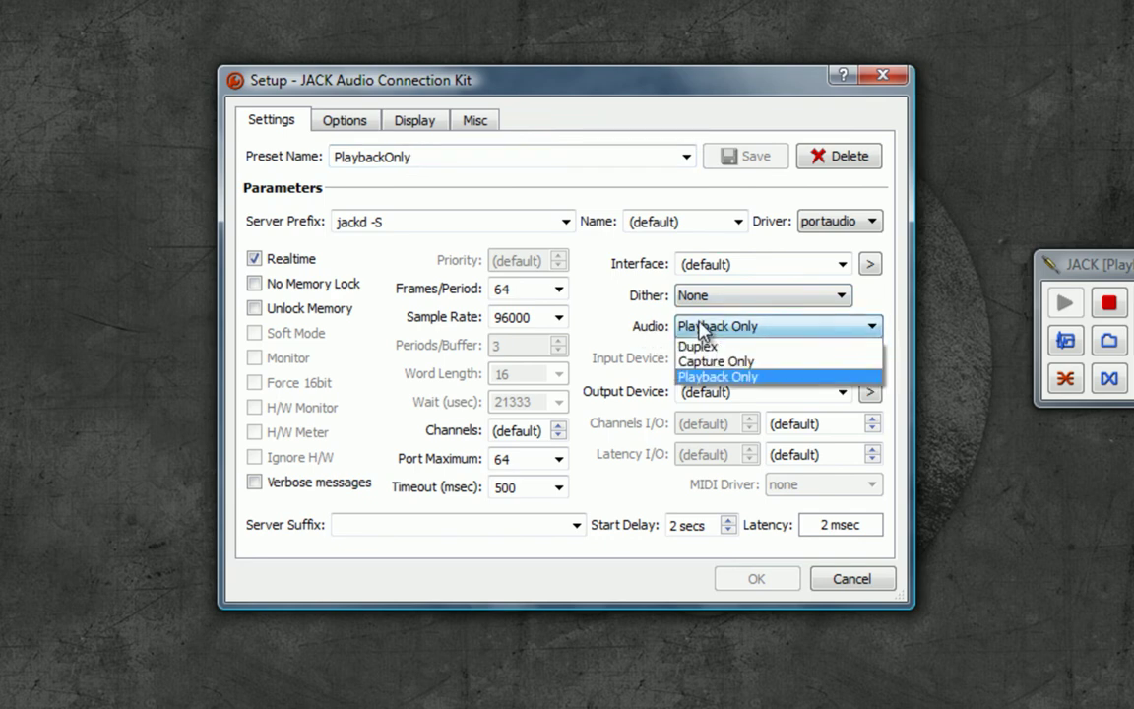
{"action": "left_click", "coordinate": [701, 378]}
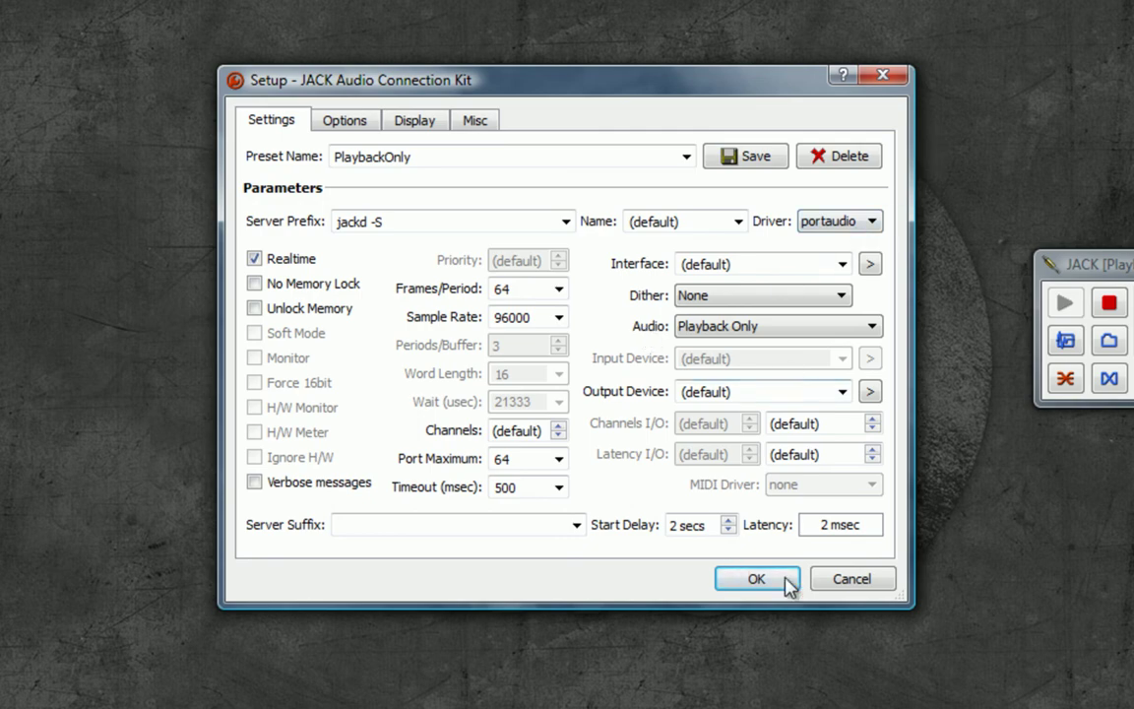
Step: Cancel and discard the setup, then show the Connections window with Live 8.2.1 and system
{"action": "left_click", "coordinate": [830, 589]}
{"action": "left_click", "coordinate": [471, 380]}
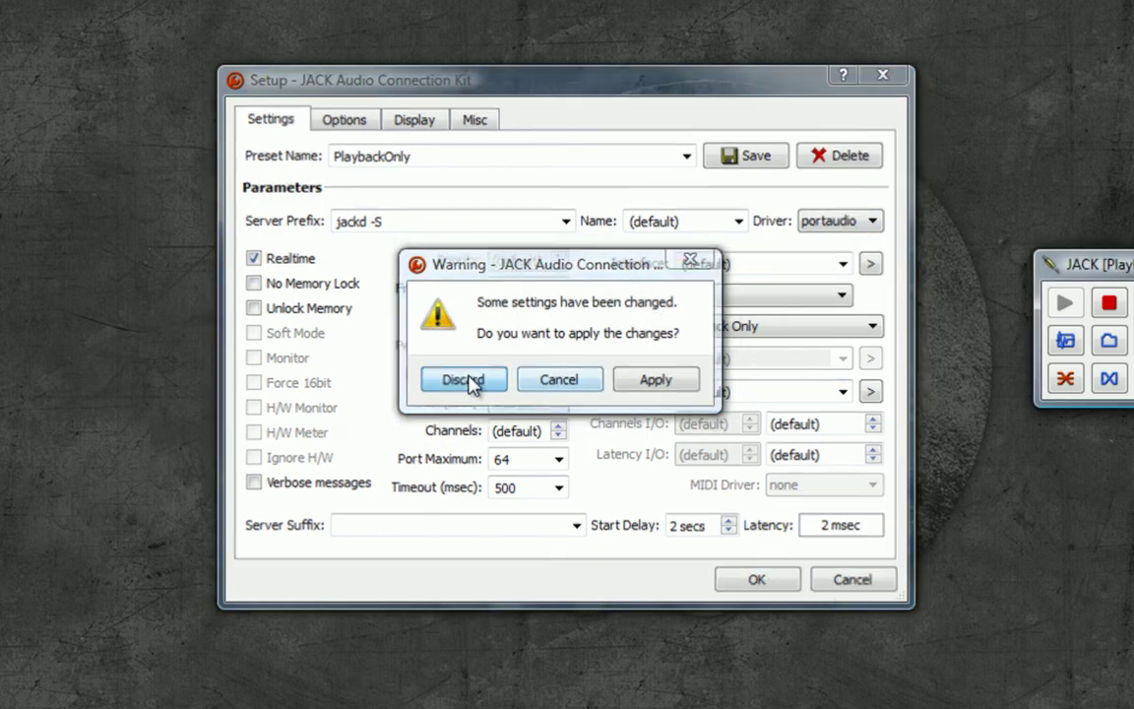
{"action": "left_click", "coordinate": [1065, 378]}
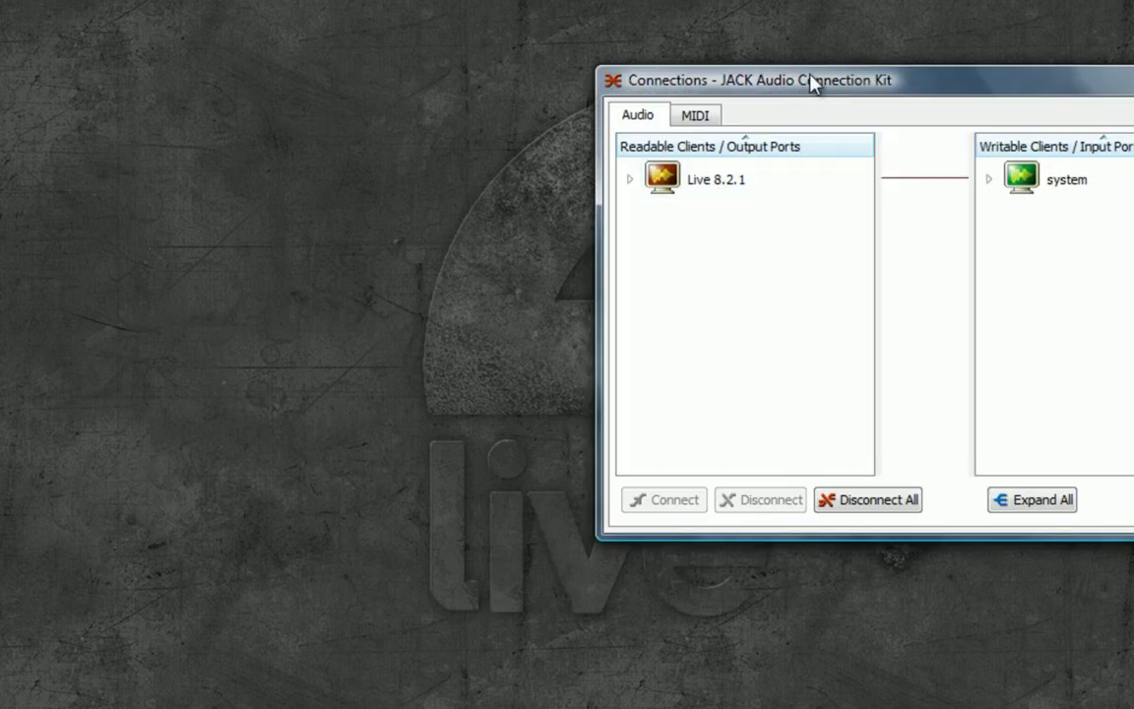
Step: Reposition the Connections window, then close it to leave only the compact JACK window
{"action": "left_click_drag", "start_coordinate": [810, 94], "coordinate": [480, 85]}
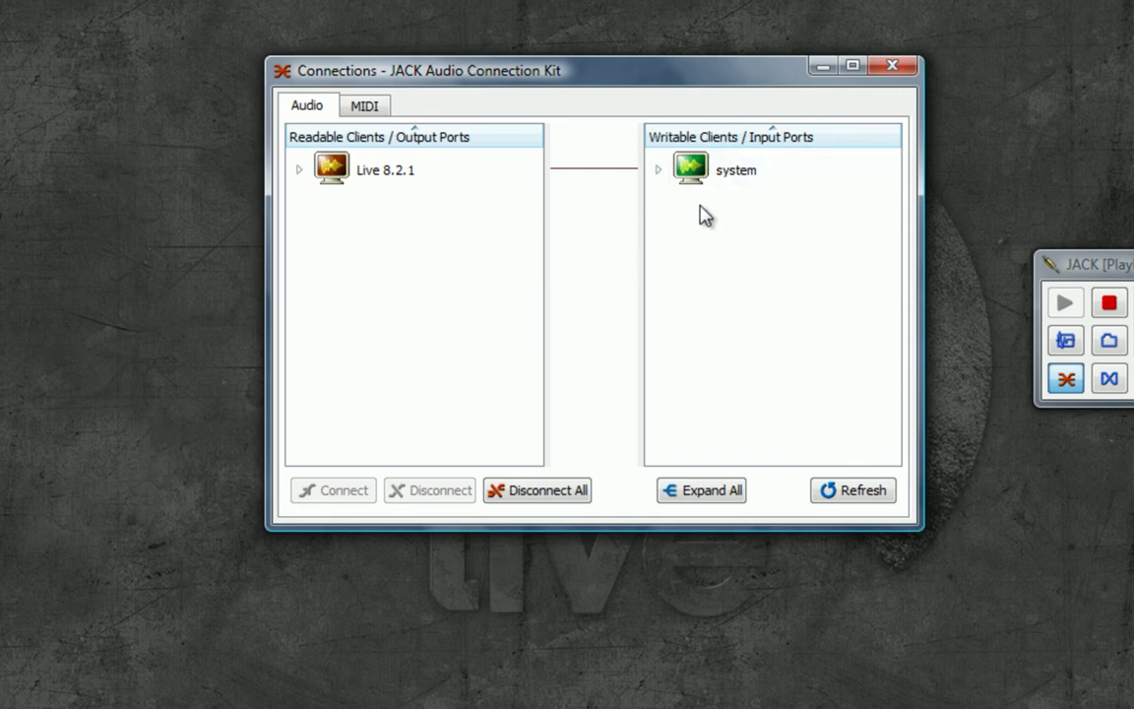
{"action": "left_click_drag", "start_coordinate": [628, 78], "coordinate": [585, 87]}
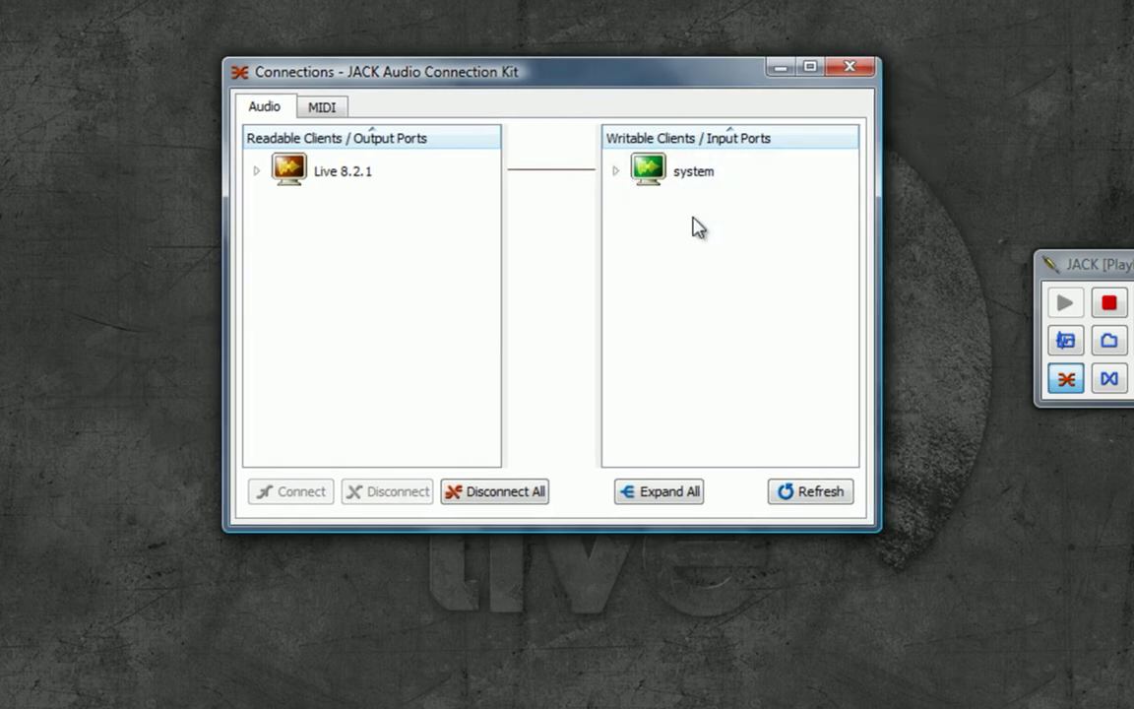
{"action": "left_click_drag", "start_coordinate": [726, 80], "coordinate": [763, 86]}
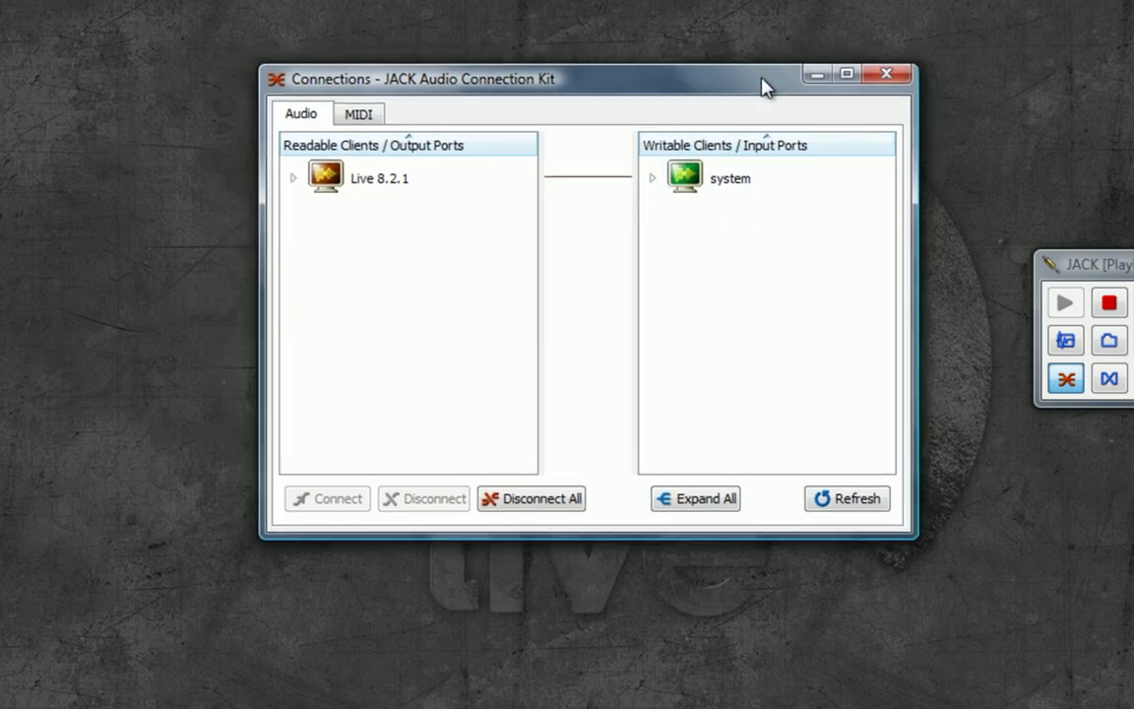
{"action": "left_click", "coordinate": [889, 73]}
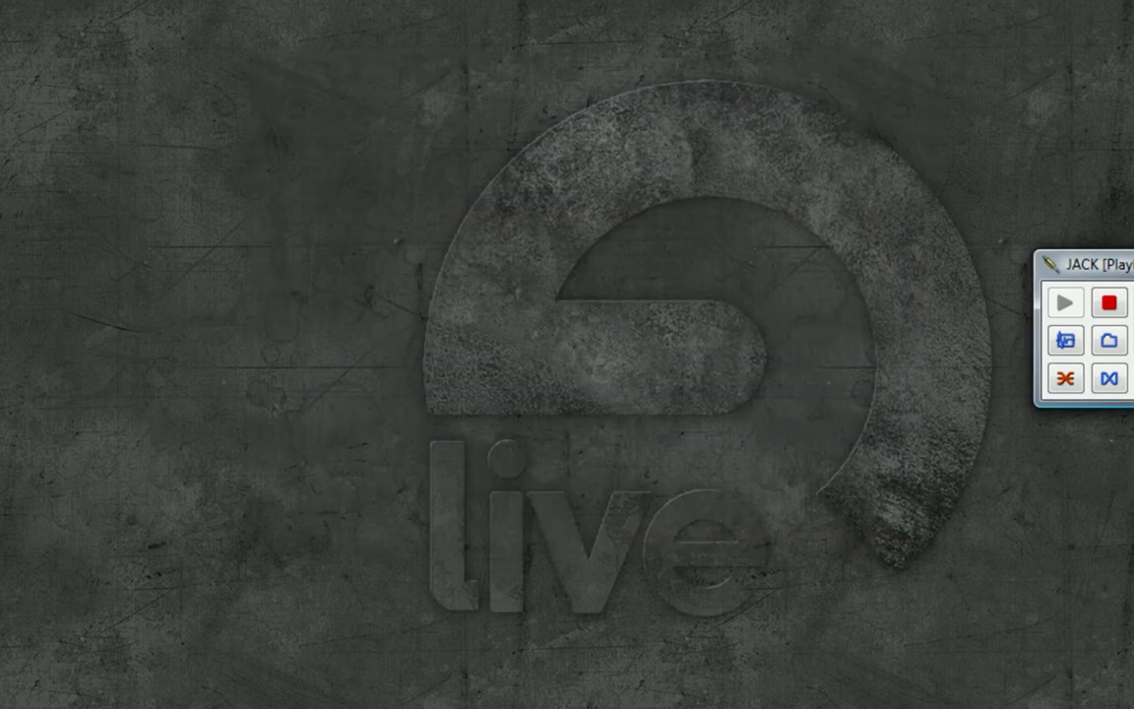
Step: Reopen JACK Setup with Alt+S, centre it, and keep the audio mode on Playback Only
{"action": "key", "text": "alt+s"}
{"action": "left_click_drag", "start_coordinate": [1133, 71], "coordinate": [690, 47]}
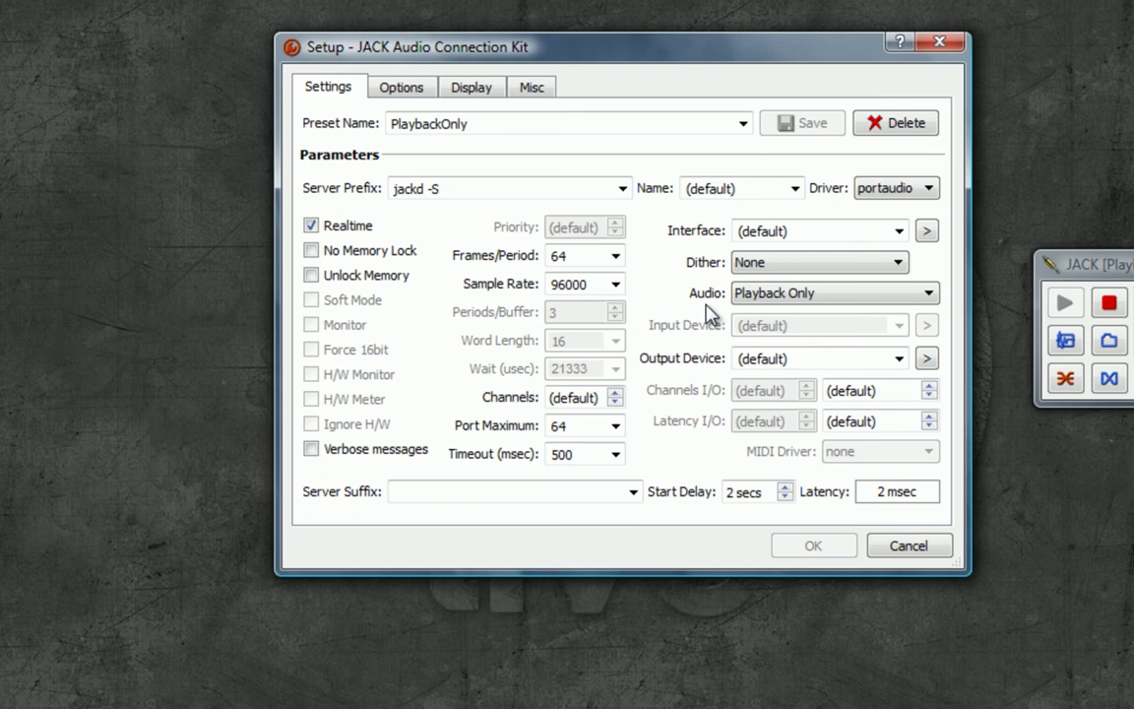
{"action": "left_click", "coordinate": [743, 295]}
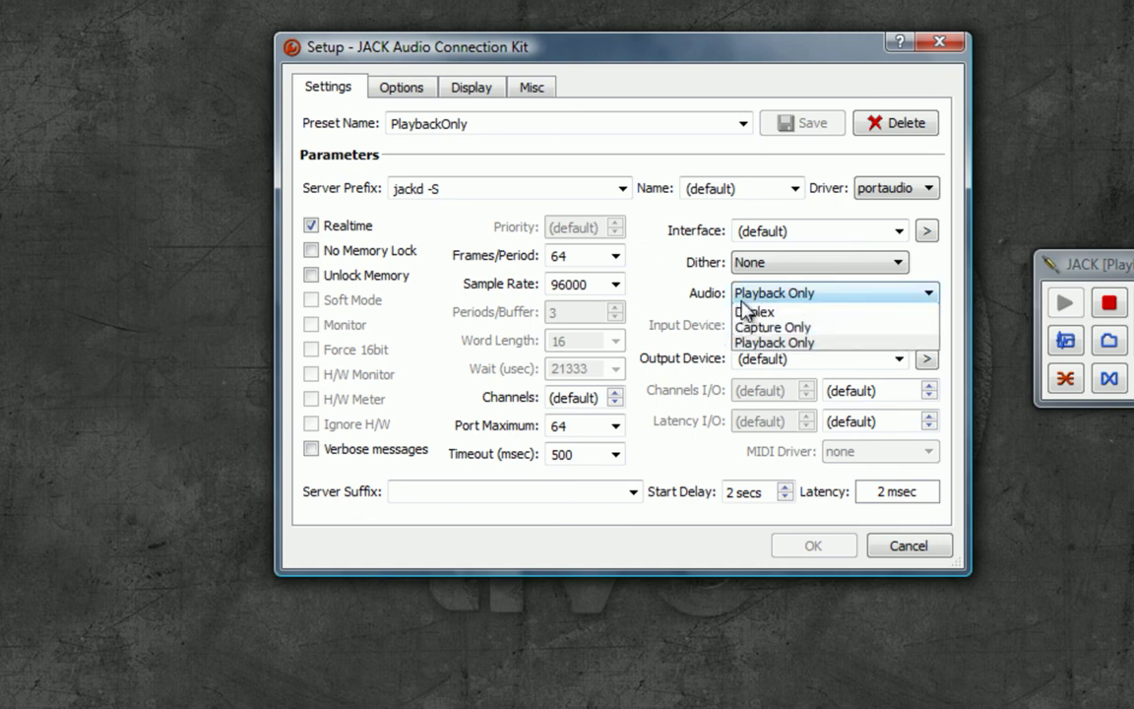
{"action": "left_click", "coordinate": [758, 341]}
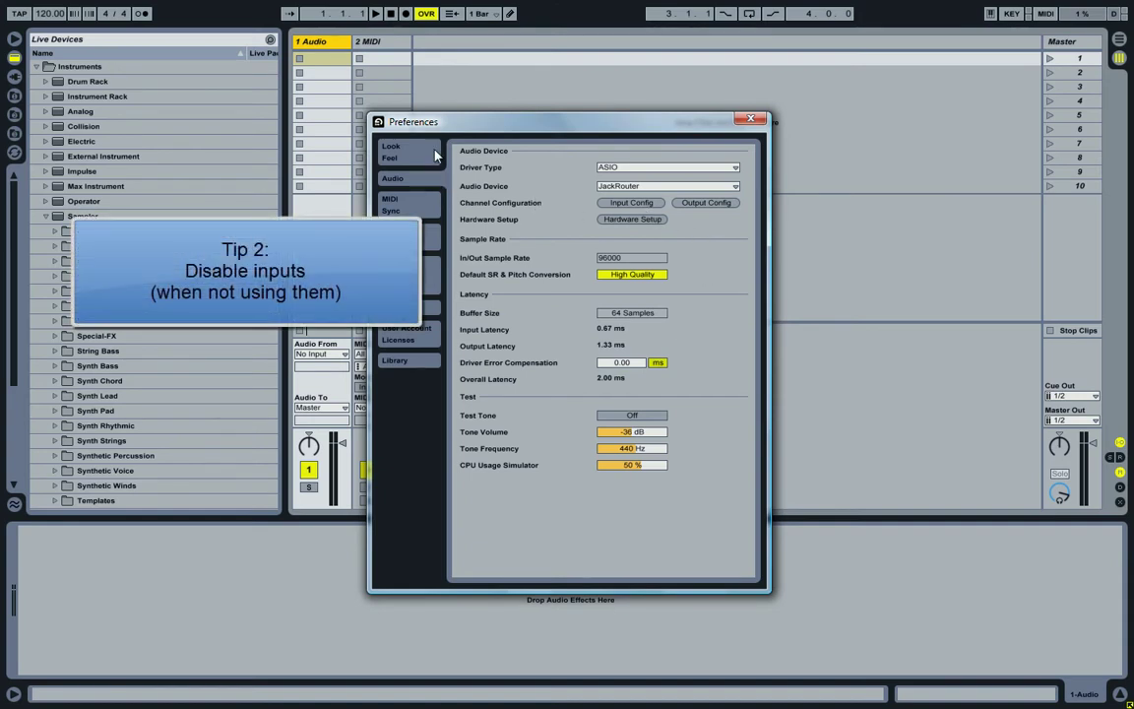
Step: In Live's Input Config, toggle the 1/2 input pair on and back off, then confirm with OK
{"action": "left_click", "coordinate": [620, 210]}
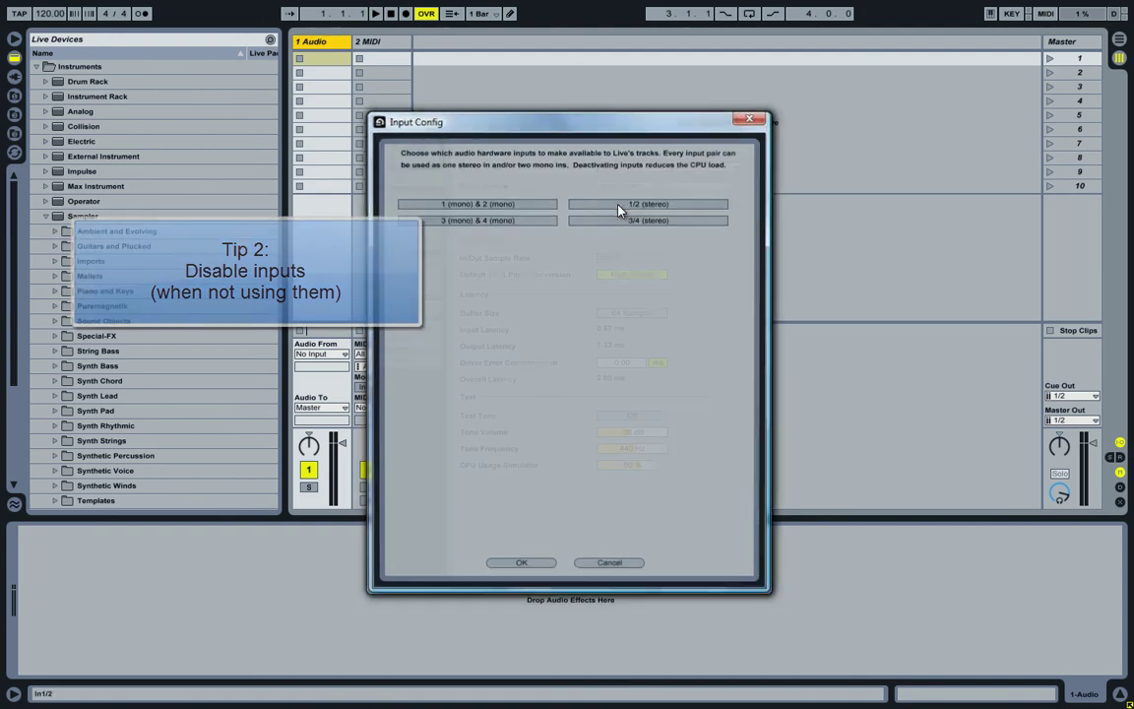
{"action": "mouse_move", "coordinate": [621, 127]}
{"action": "left_mouse_down"}
{"action": "mouse_move", "coordinate": [655, 138]}
{"action": "mouse_move", "coordinate": [616, 124]}
{"action": "left_mouse_up"}
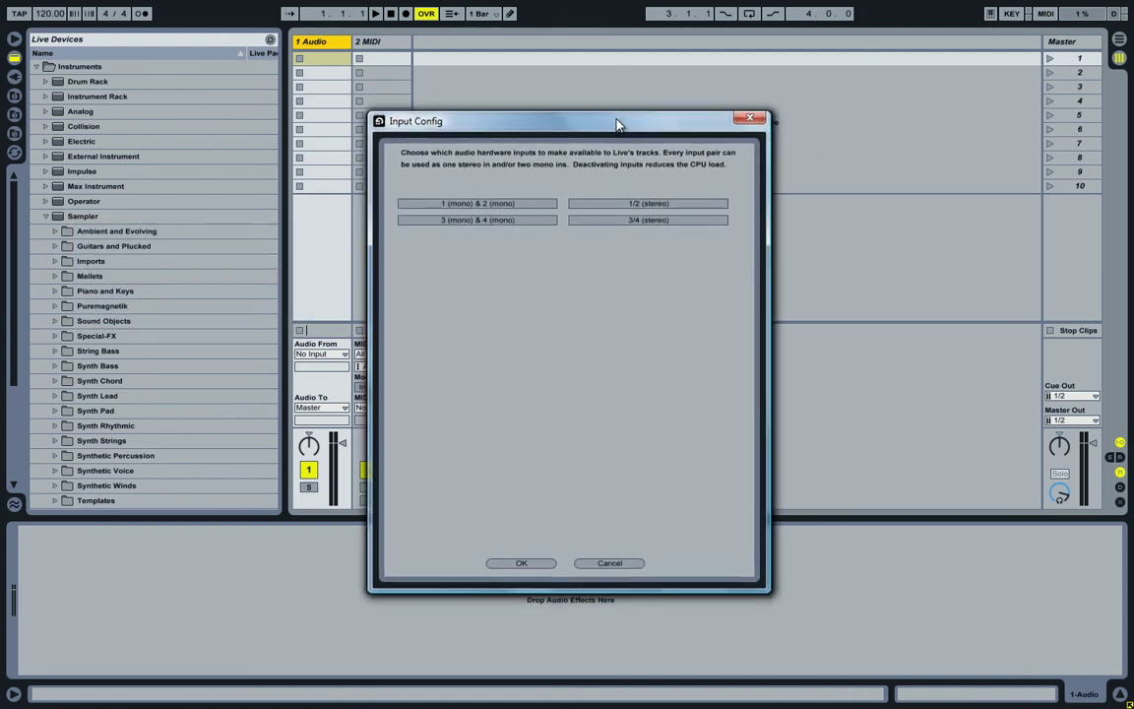
{"action": "left_click_drag", "start_coordinate": [580, 126], "coordinate": [622, 125]}
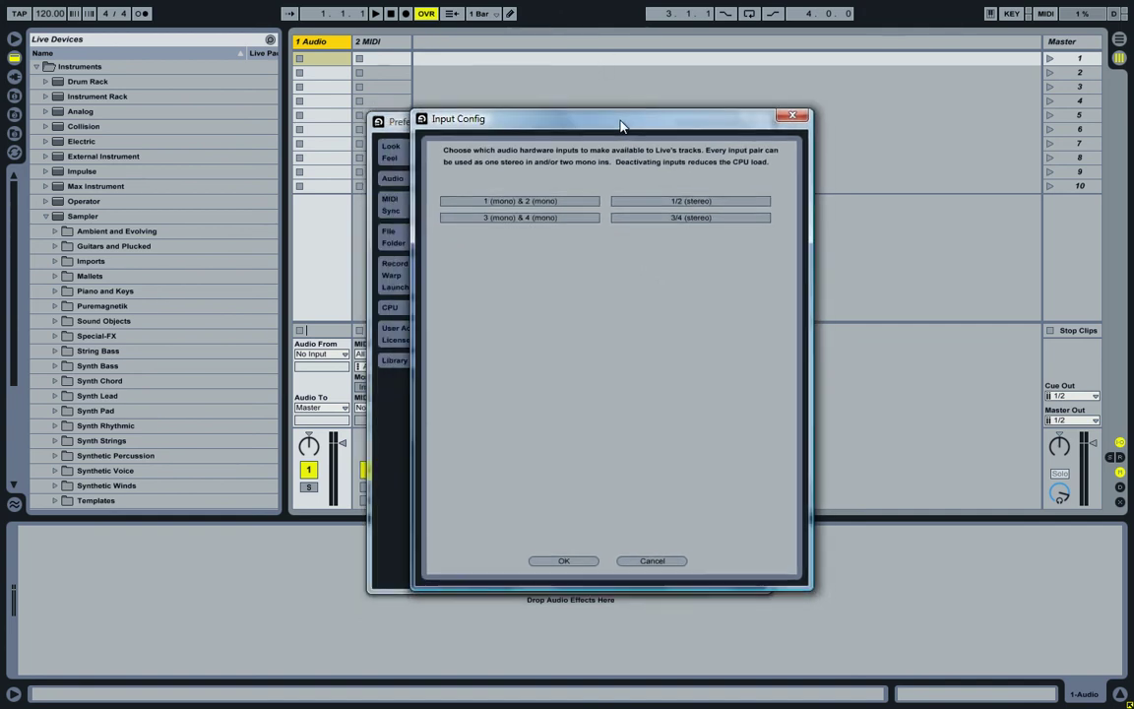
{"action": "left_click", "coordinate": [581, 201]}
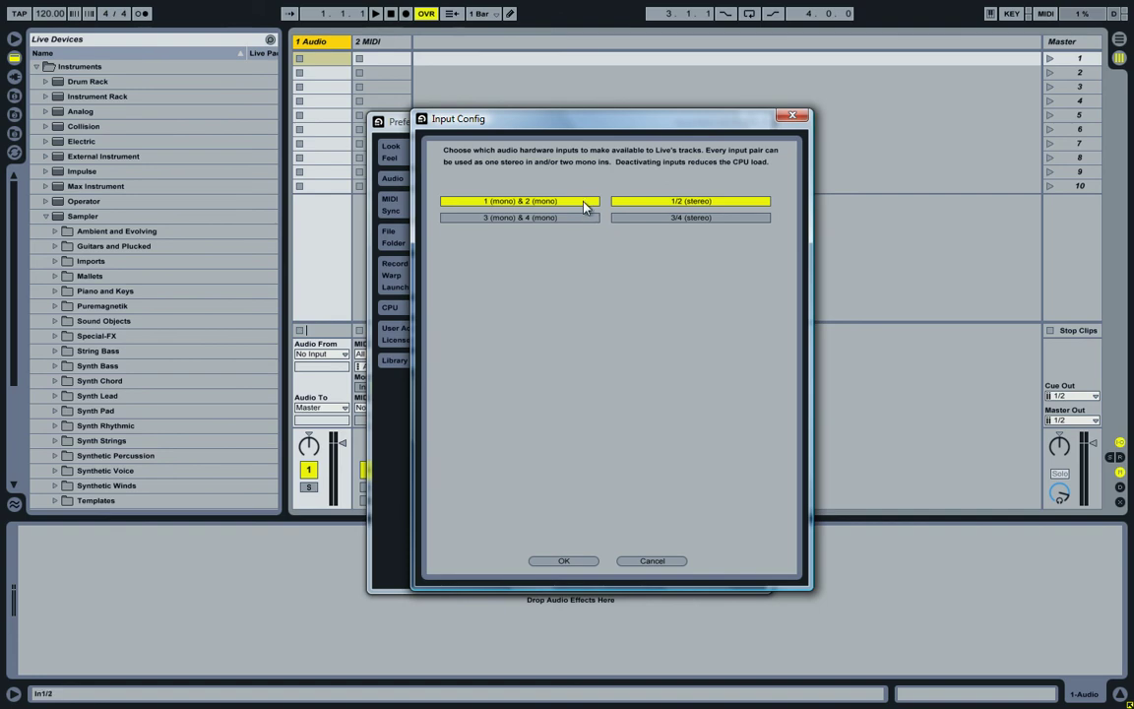
{"action": "left_click", "coordinate": [584, 204]}
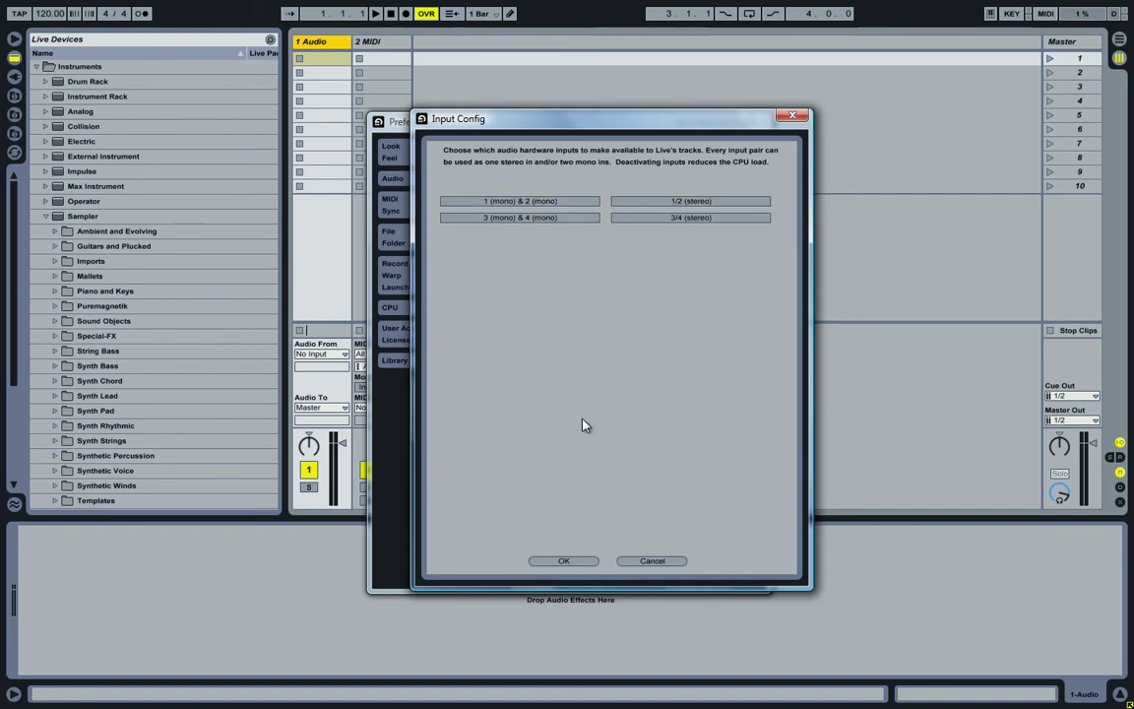
{"action": "left_click", "coordinate": [563, 561]}
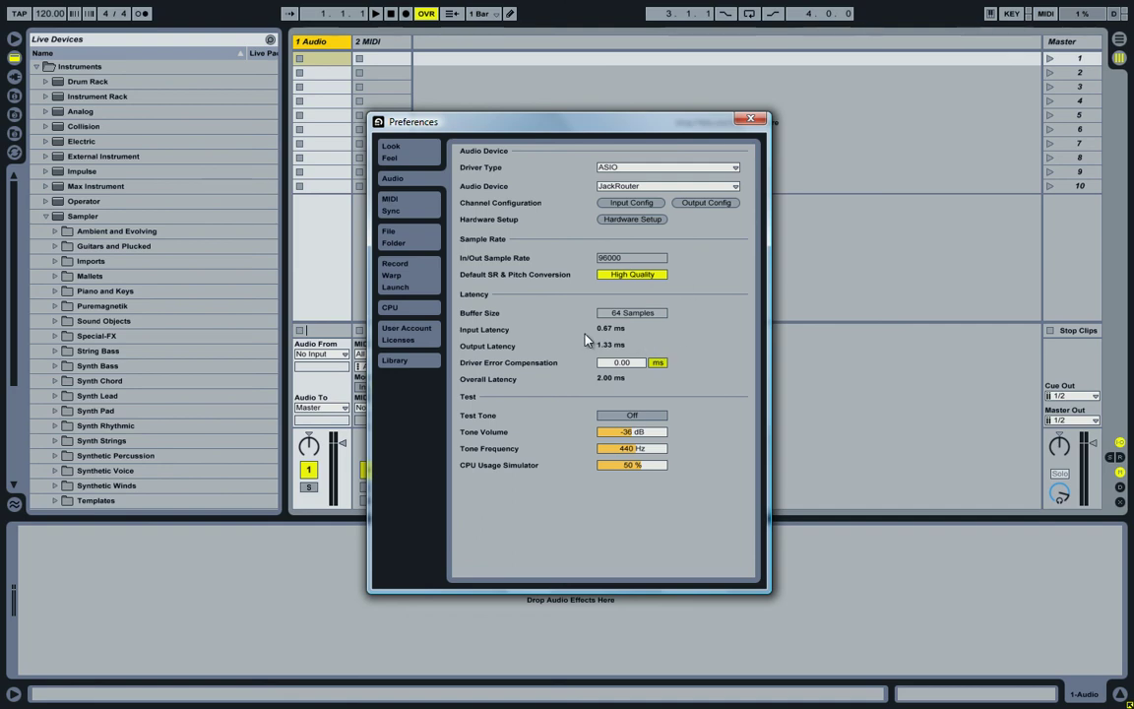
{"action": "left_click_drag", "start_coordinate": [749, 127], "coordinate": [761, 131]}
Step: Close Preferences, then try Configure… from 1 Audio's input list and close the preferences again
{"action": "left_click", "coordinate": [762, 125]}
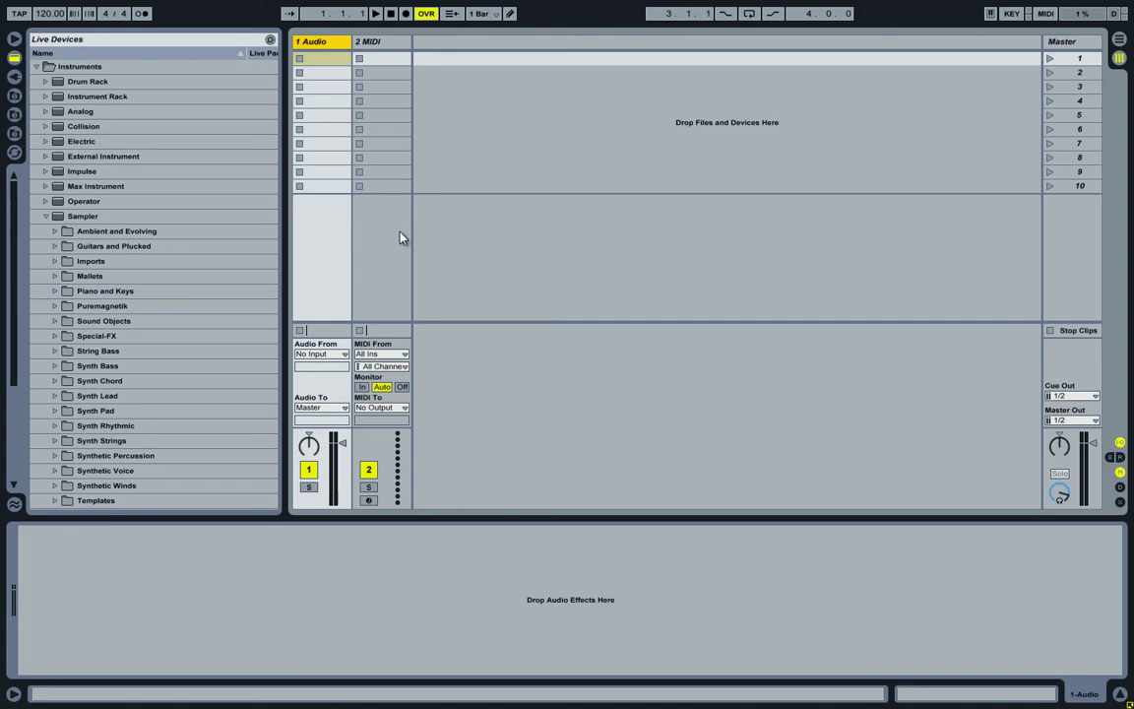
{"action": "left_click", "coordinate": [318, 246]}
{"action": "left_click", "coordinate": [320, 354]}
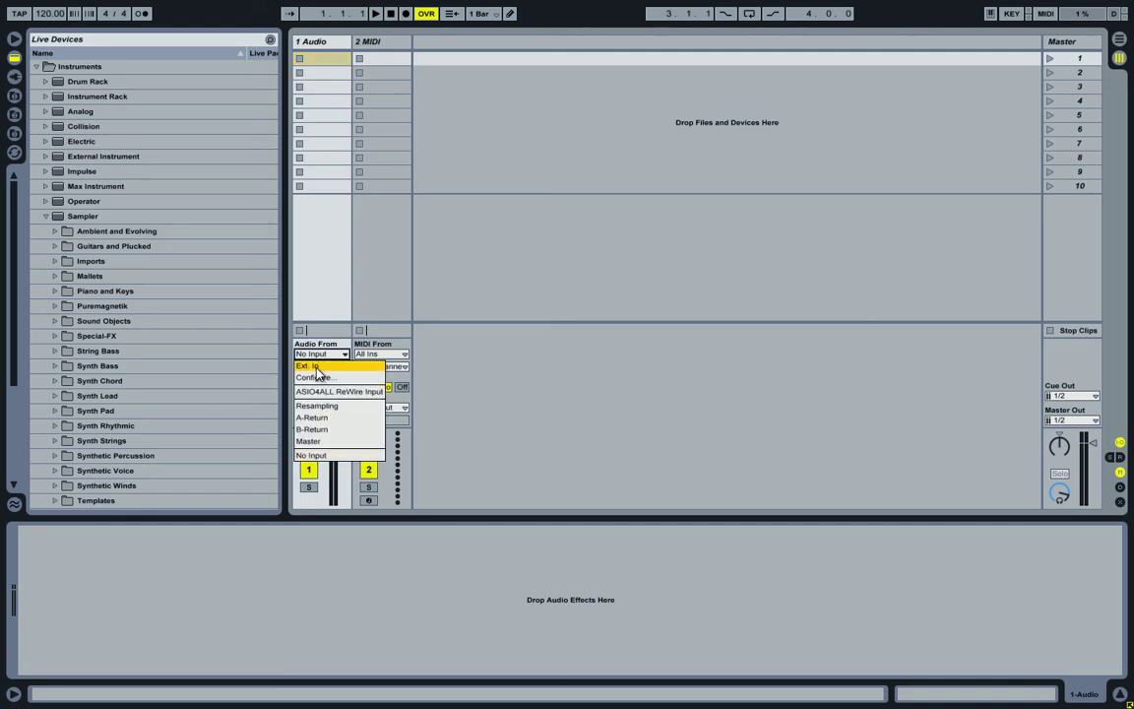
{"action": "left_click", "coordinate": [315, 377]}
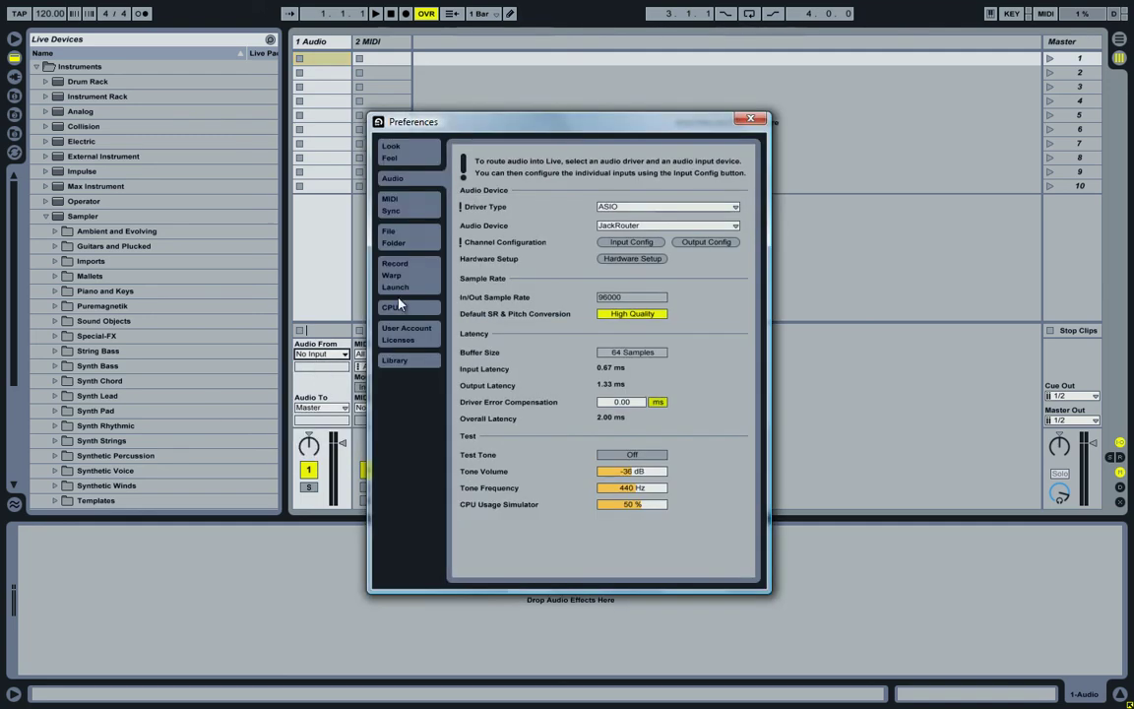
{"action": "left_click", "coordinate": [752, 120]}
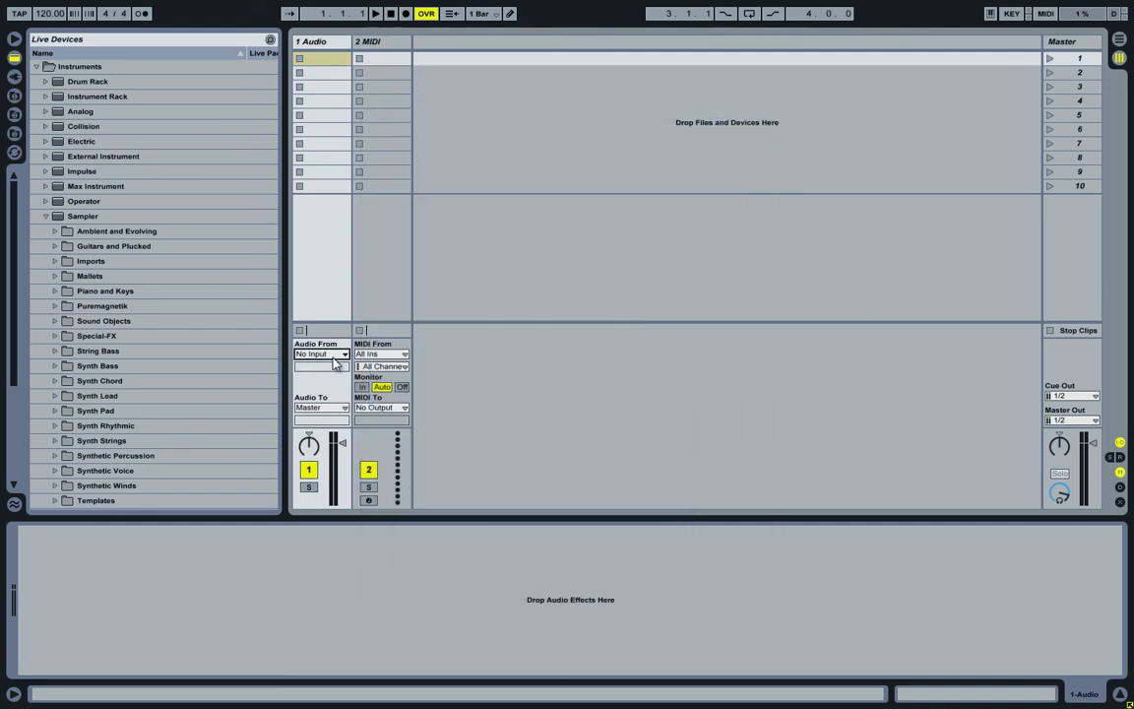
Step: Leave the 1 Audio track's Audio From source set to No Input
{"action": "left_click", "coordinate": [333, 354]}
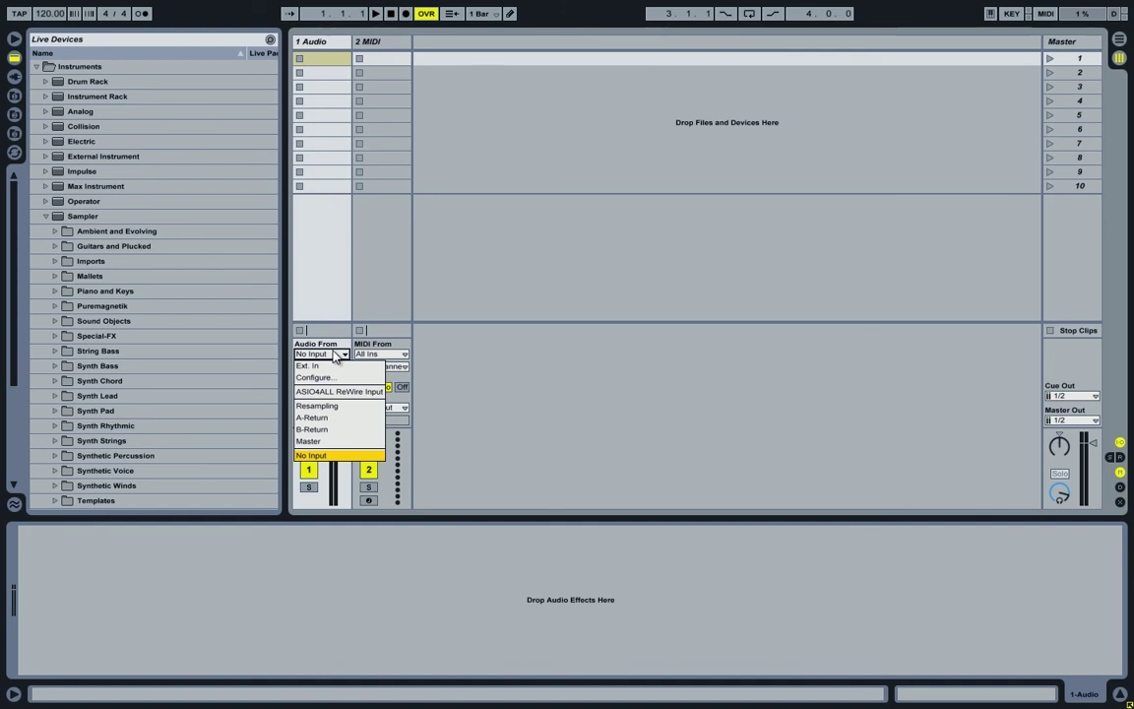
{"action": "left_click", "coordinate": [333, 310]}
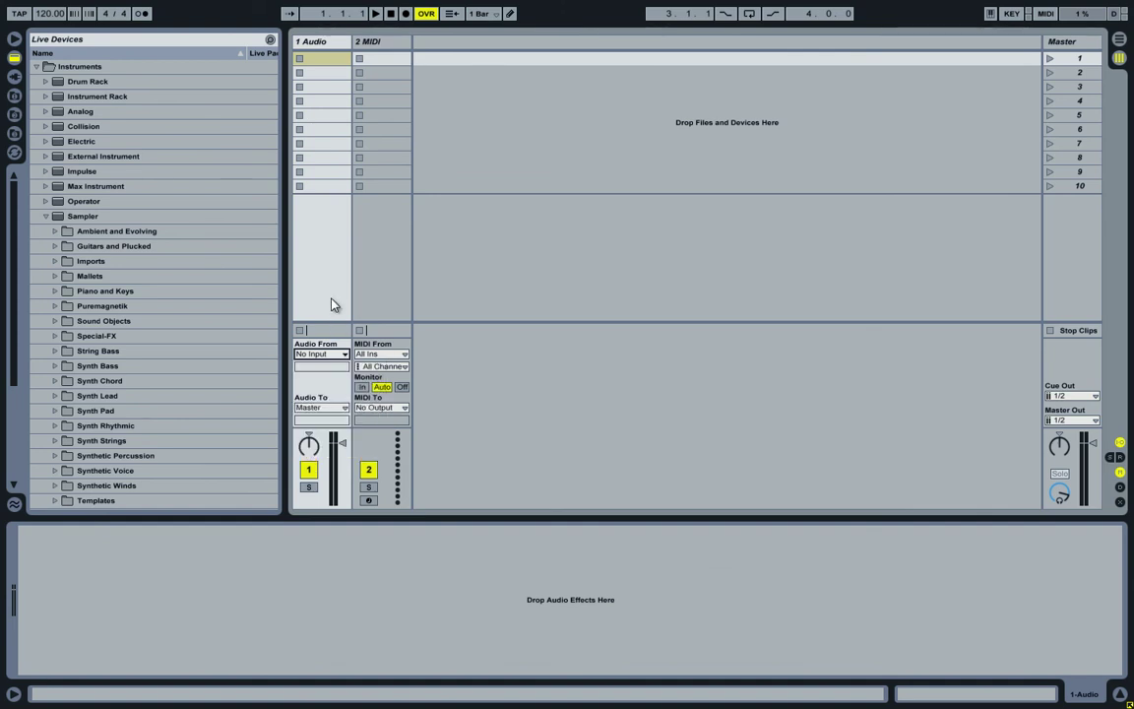
{"action": "left_click", "coordinate": [322, 355]}
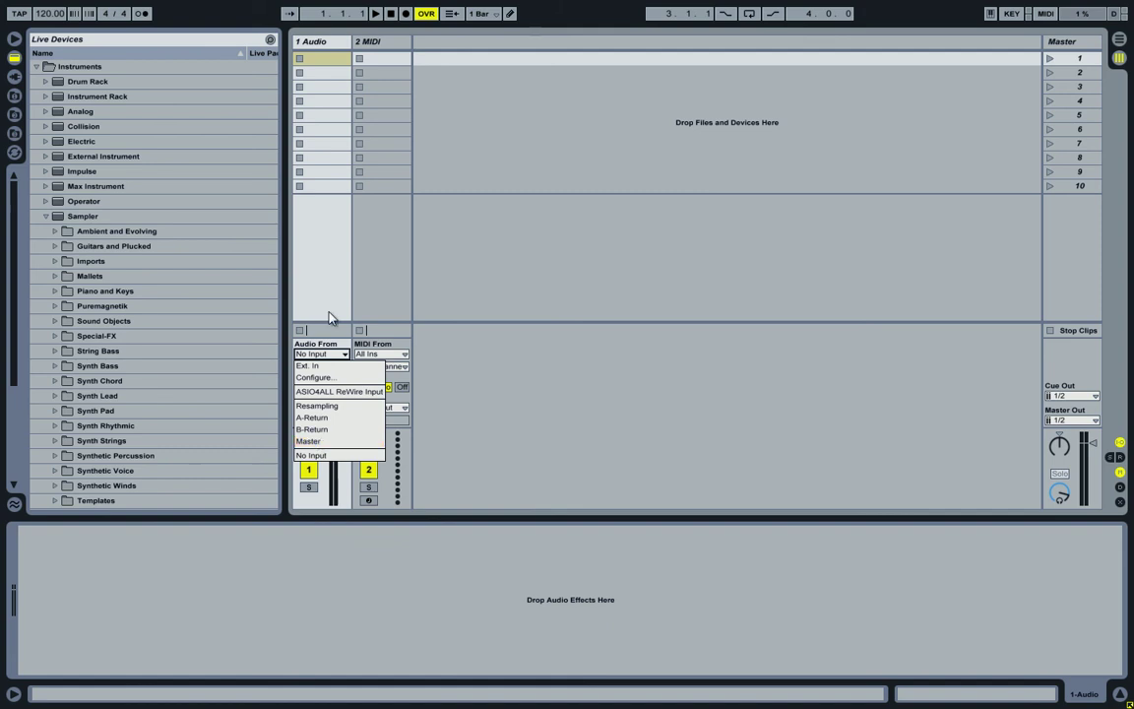
{"action": "left_click", "coordinate": [322, 457]}
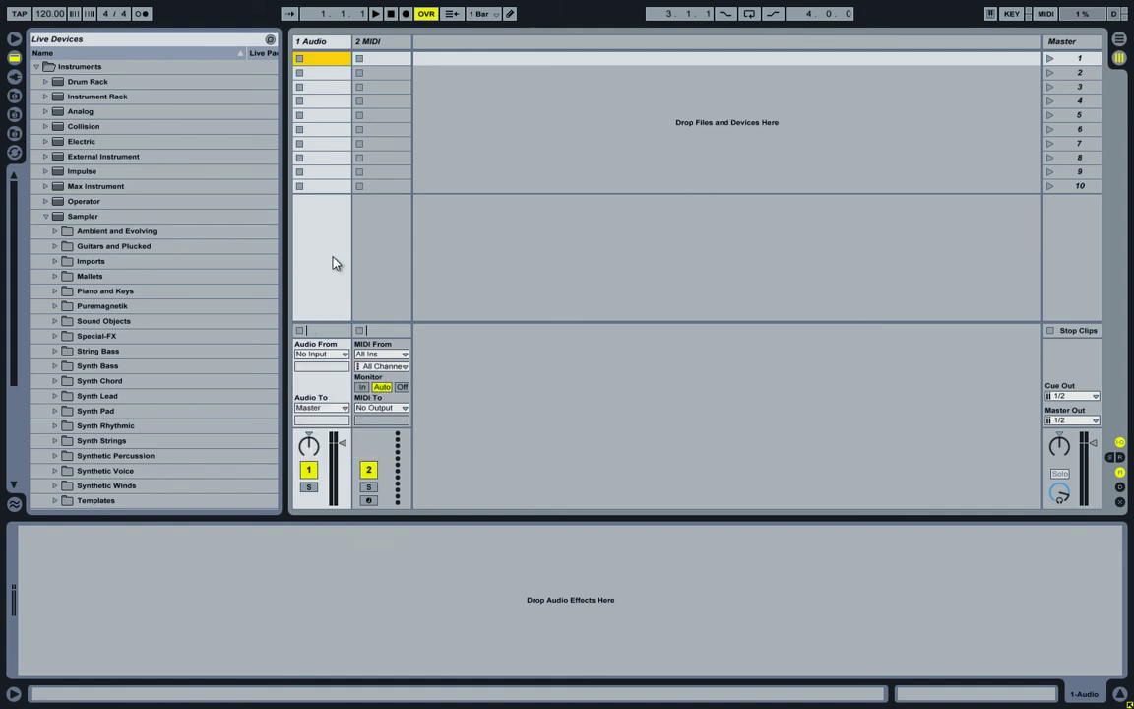
{"action": "key", "text": "ctrl+comma"}
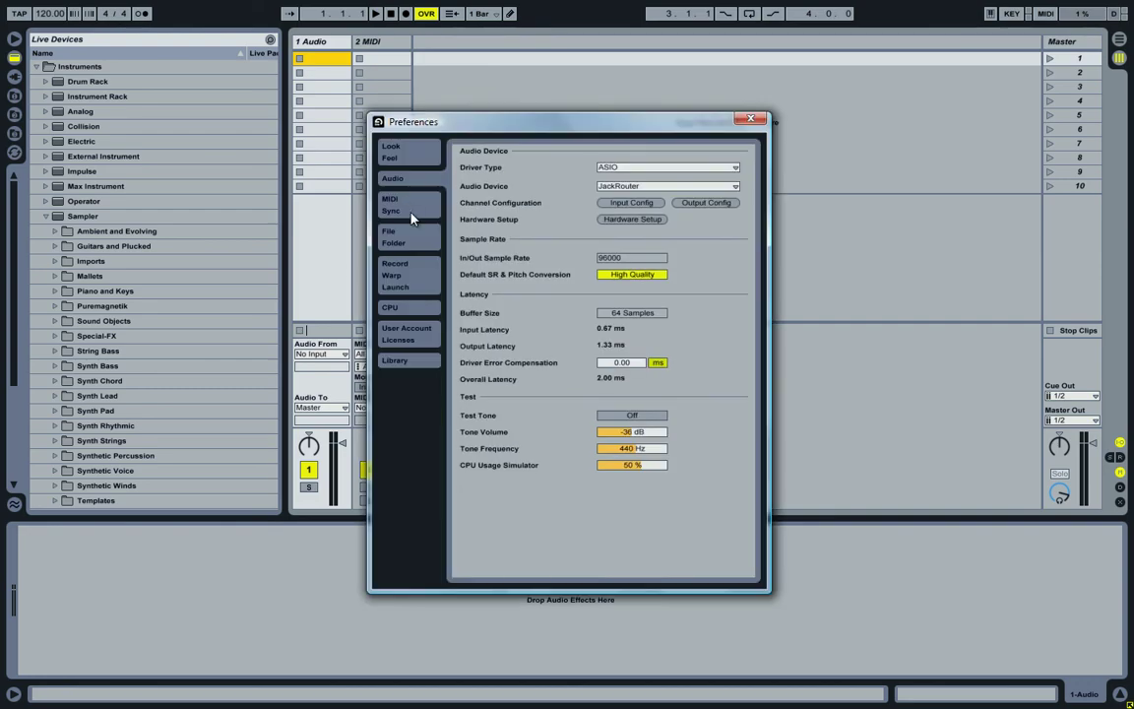
{"action": "left_click", "coordinate": [410, 237]}
{"action": "left_click_drag", "start_coordinate": [499, 141], "coordinate": [537, 129]}
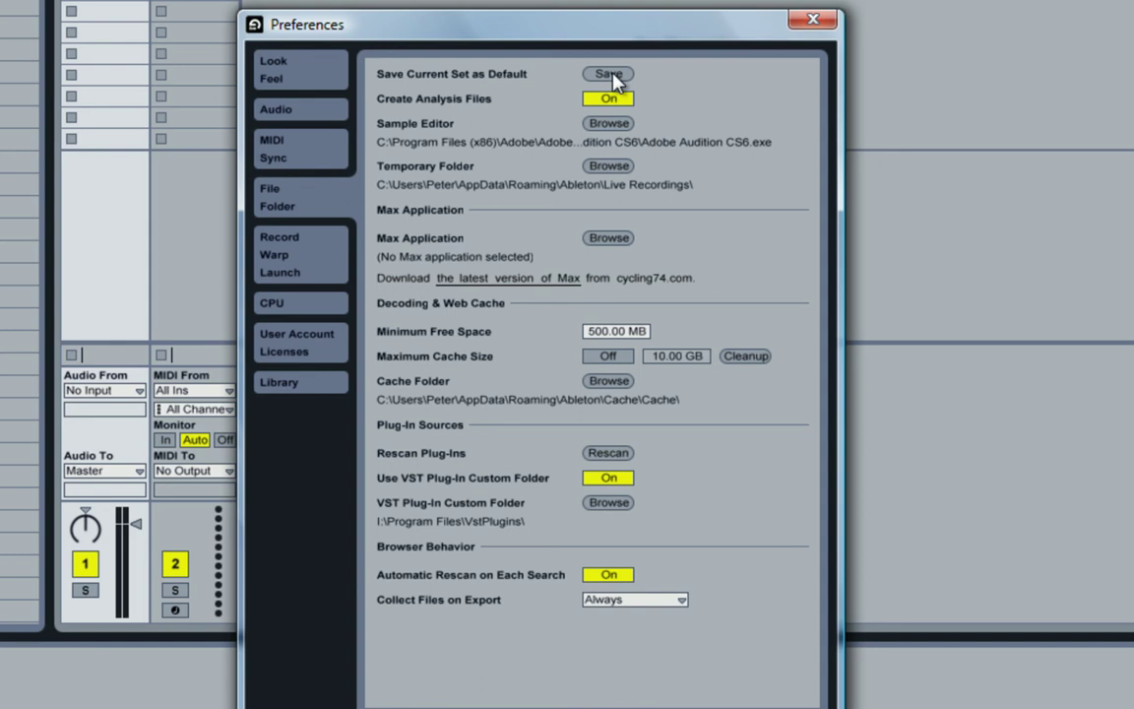
{"action": "left_click_drag", "start_coordinate": [543, 32], "coordinate": [582, 39]}
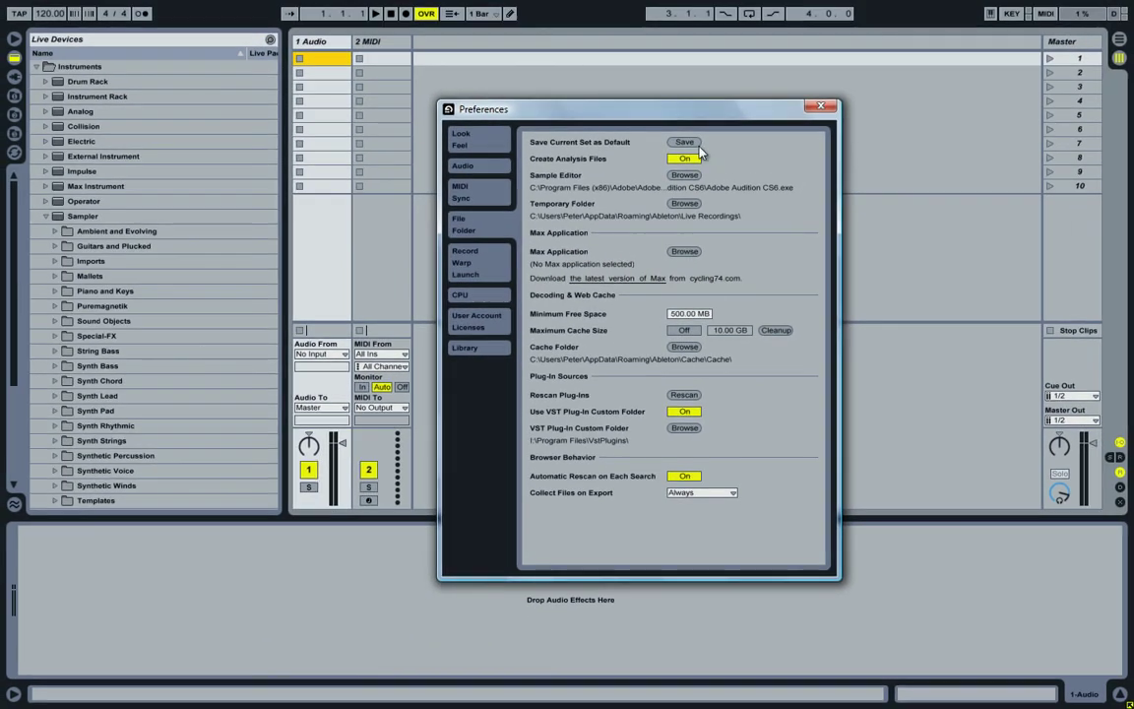
{"action": "key", "text": "Escape"}
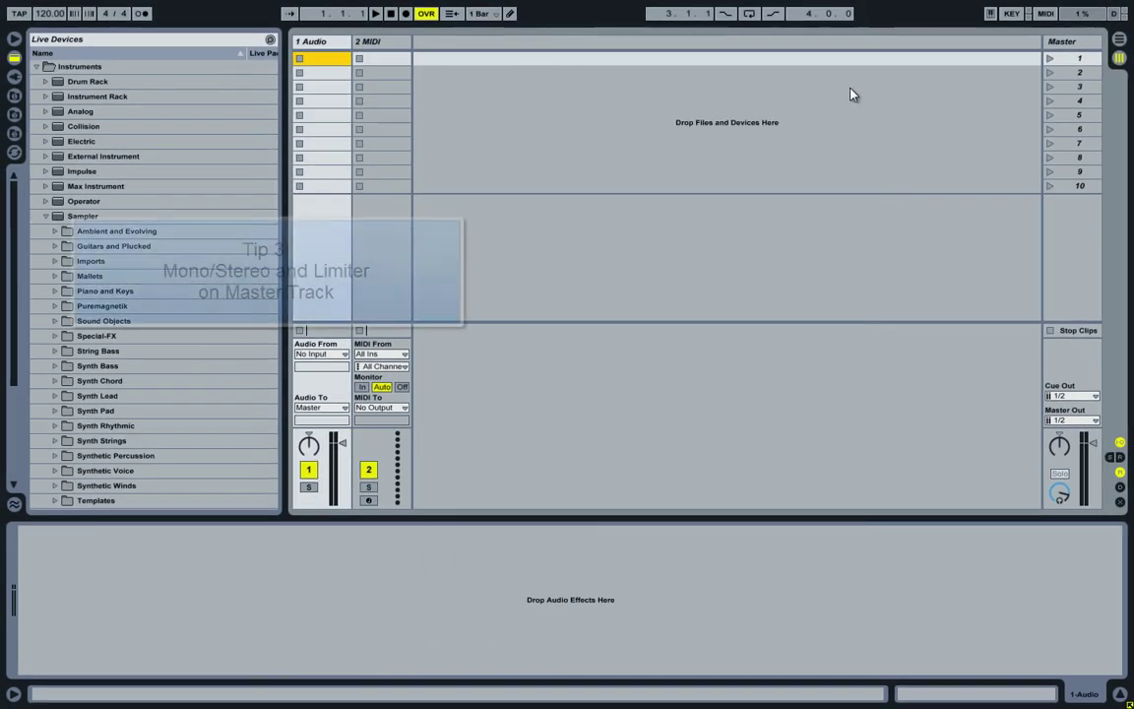
Step: Show the Master track's device chain and select its Limiter and Utility devices
{"action": "left_click", "coordinate": [1071, 45]}
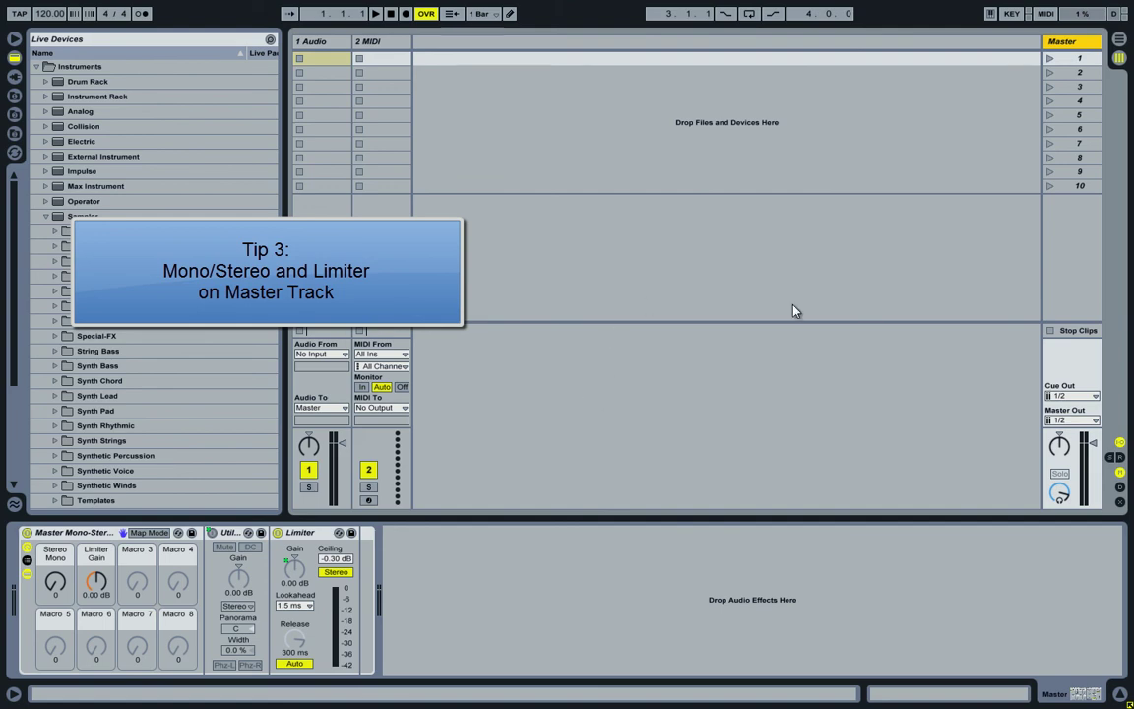
{"action": "left_click", "coordinate": [301, 533]}
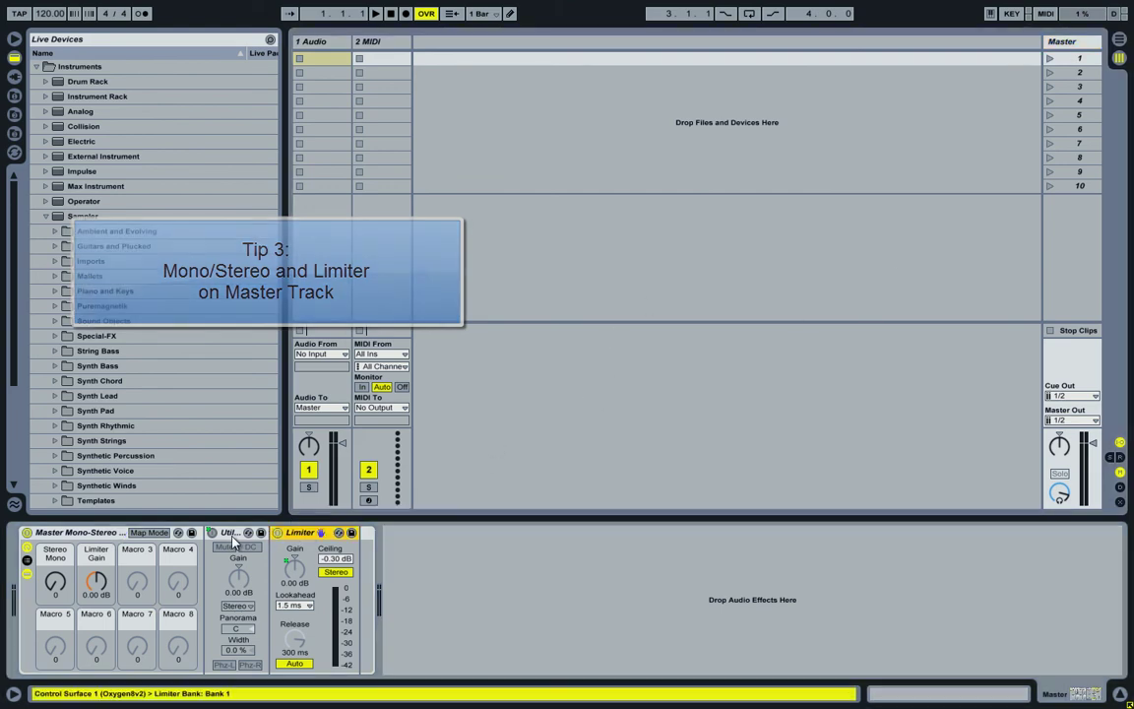
{"action": "left_click", "coordinate": [230, 533]}
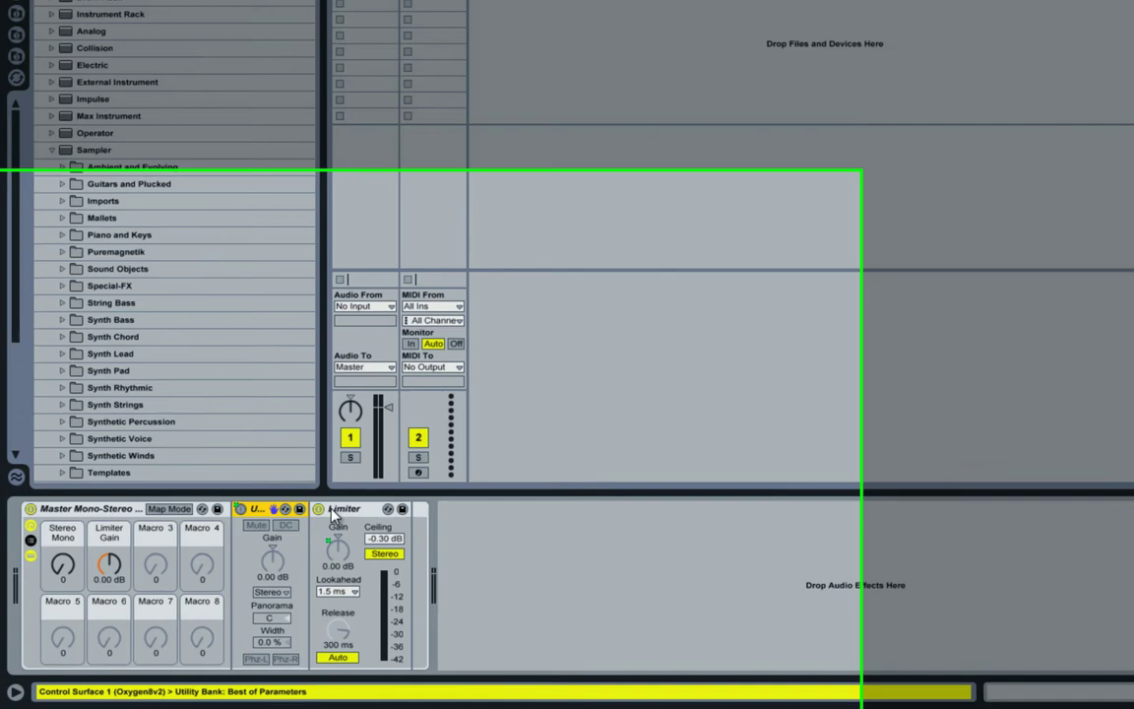
{"action": "left_click", "coordinate": [332, 513]}
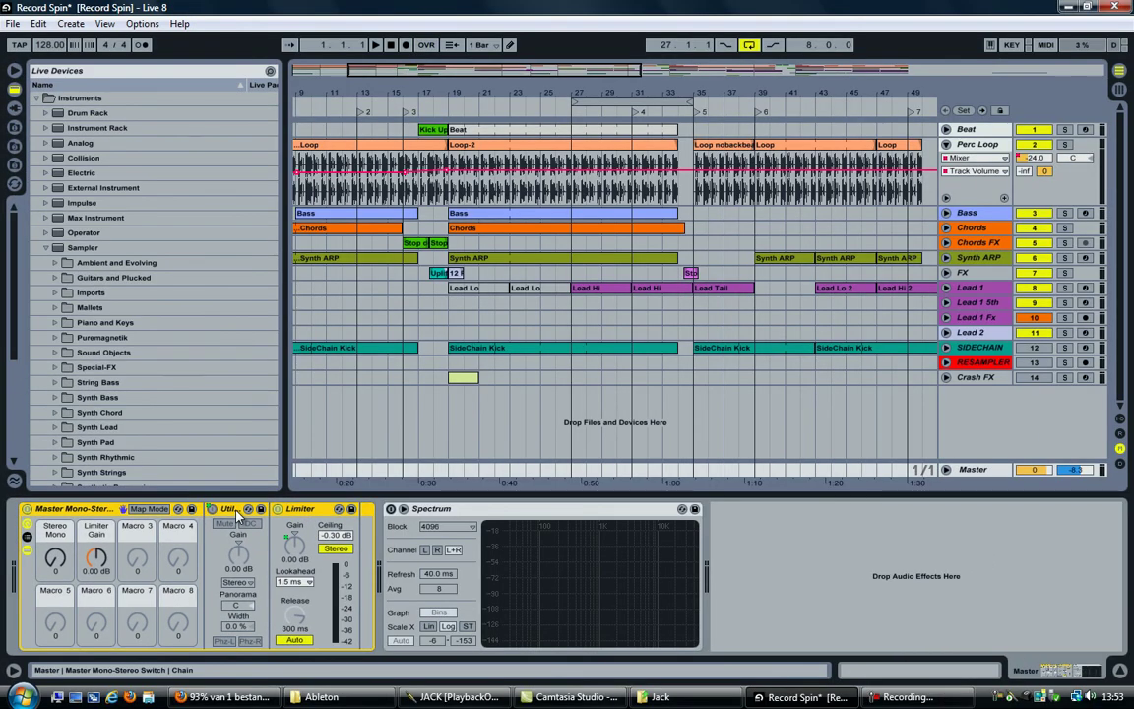
Step: Confirm the master Utility's on/off is mapped to Stereo Mono, then turn that macro to switch to mono
{"action": "left_click", "coordinate": [237, 513]}
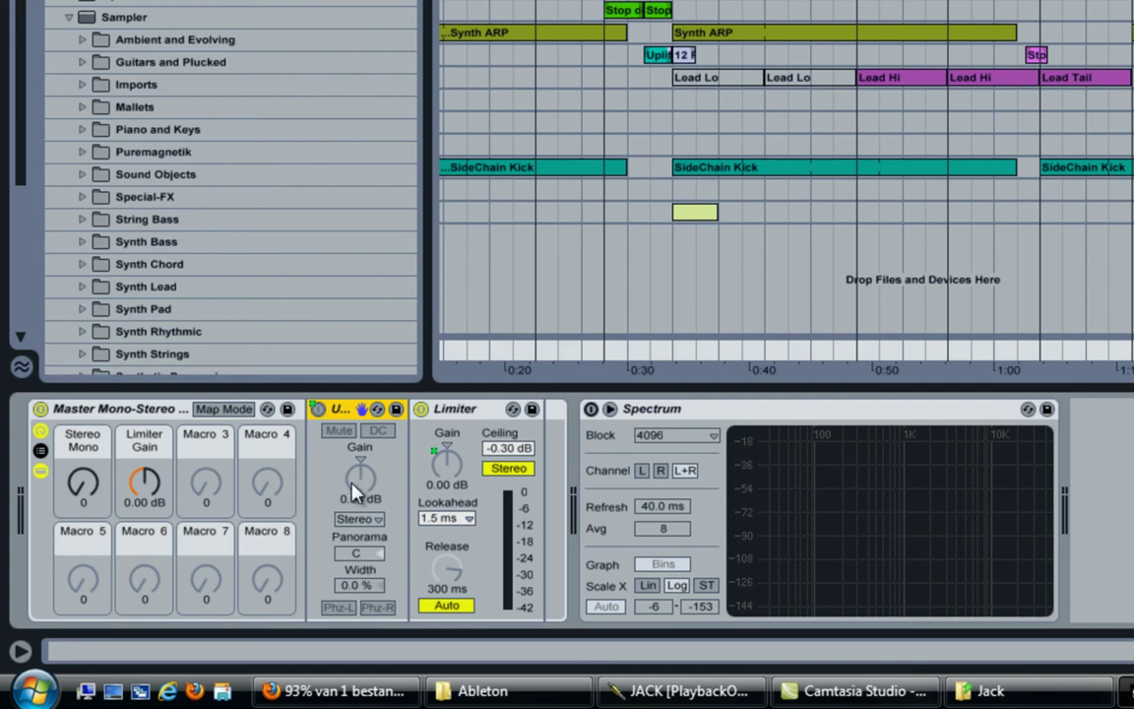
{"action": "left_click", "coordinate": [362, 587]}
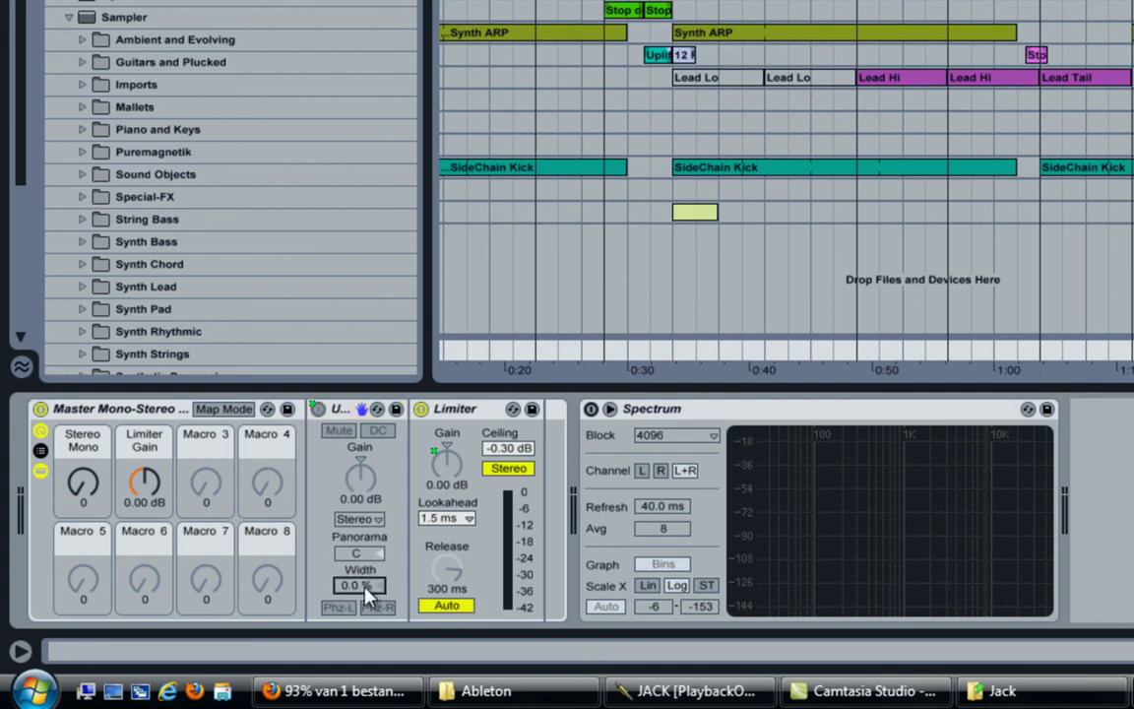
{"action": "left_click", "coordinate": [318, 408]}
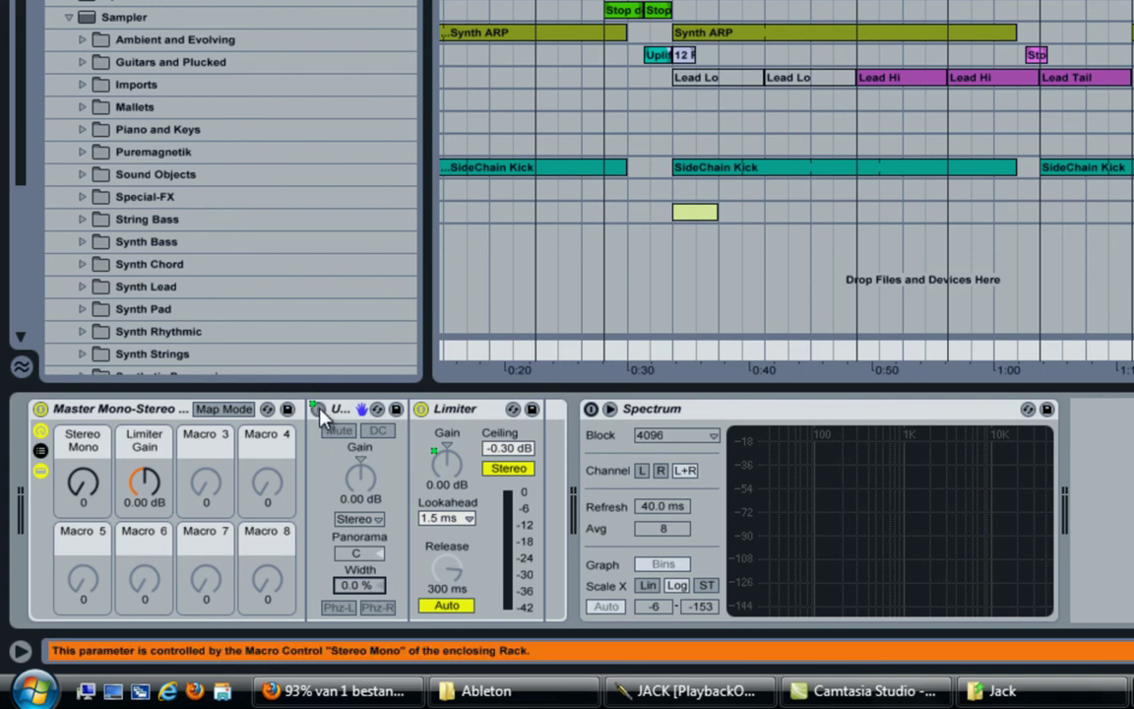
{"action": "right_click", "coordinate": [326, 411]}
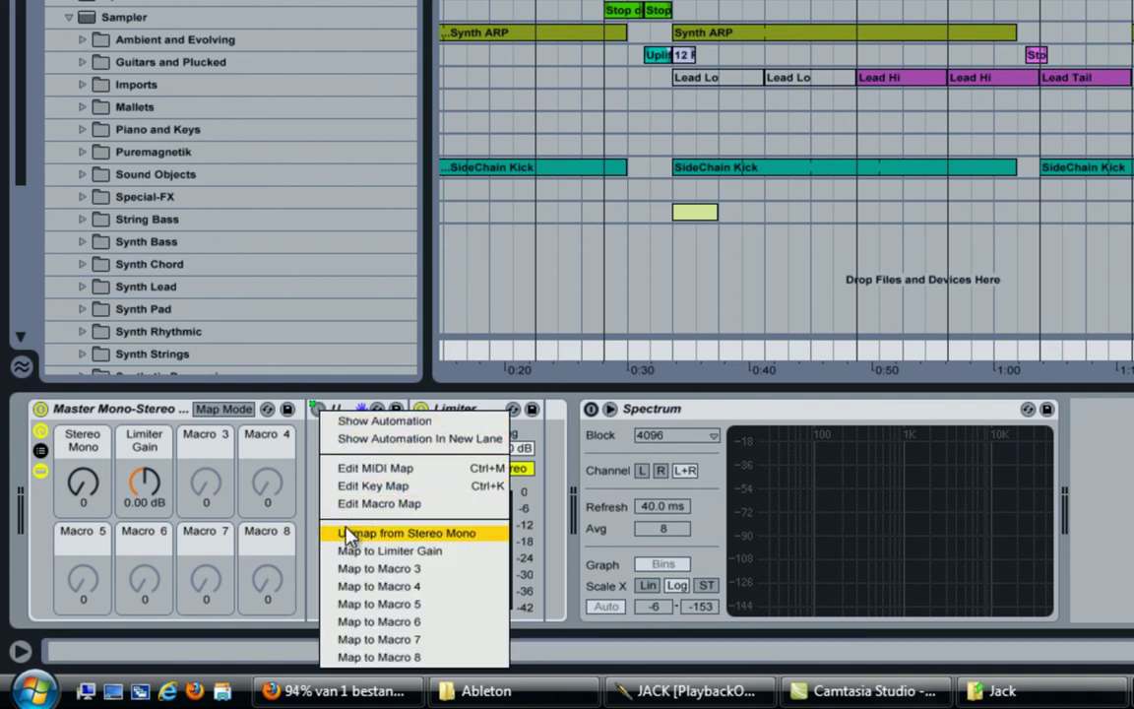
{"action": "left_click", "coordinate": [105, 370]}
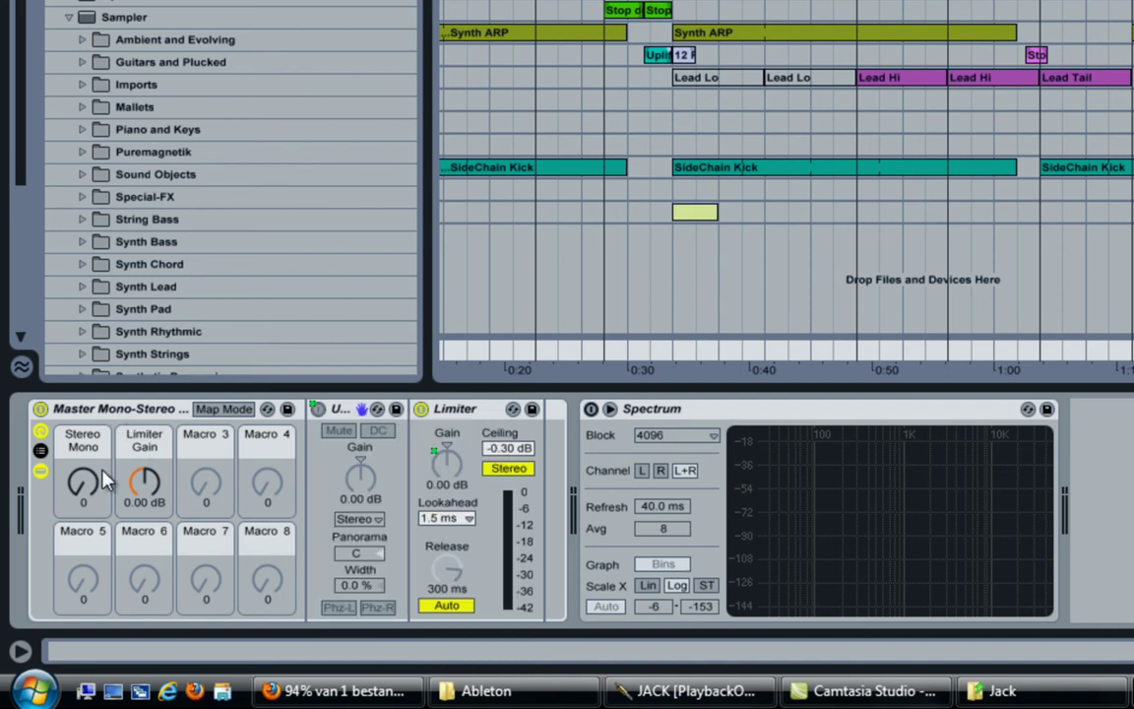
{"action": "mouse_move", "coordinate": [96, 484]}
{"action": "left_mouse_down"}
{"action": "mouse_move", "coordinate": [96, 473]}
{"action": "mouse_move", "coordinate": [95, 489]}
{"action": "left_mouse_up"}
{"action": "left_click", "coordinate": [87, 494]}
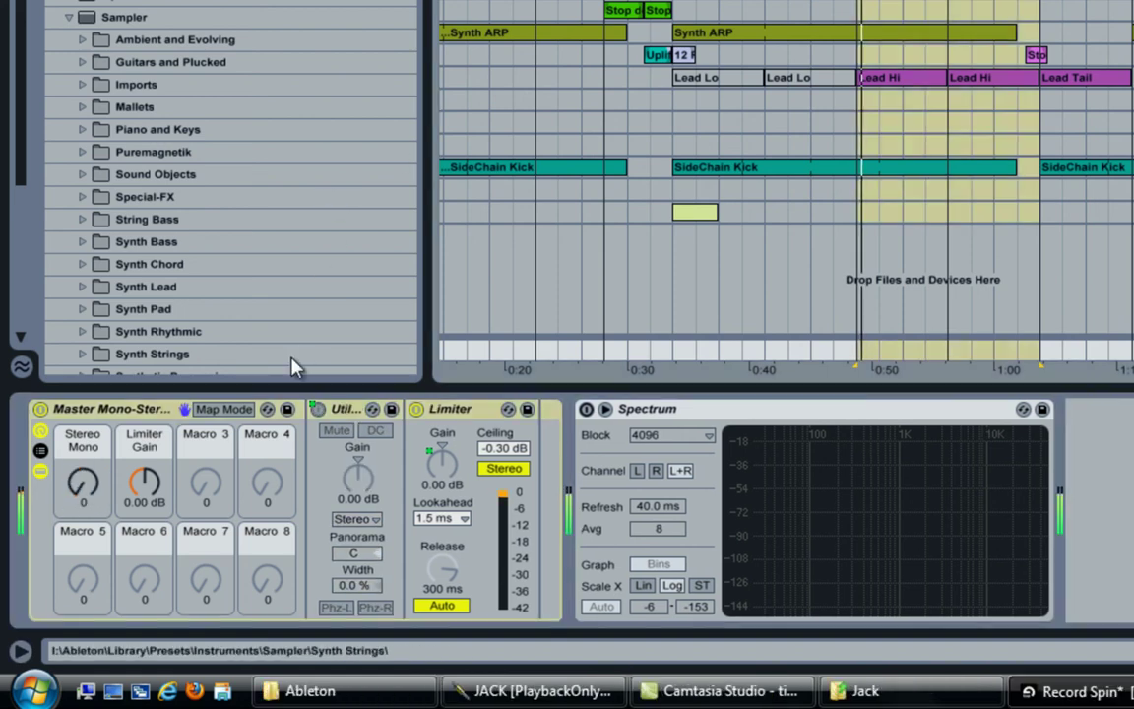
{"action": "left_click", "coordinate": [84, 488]}
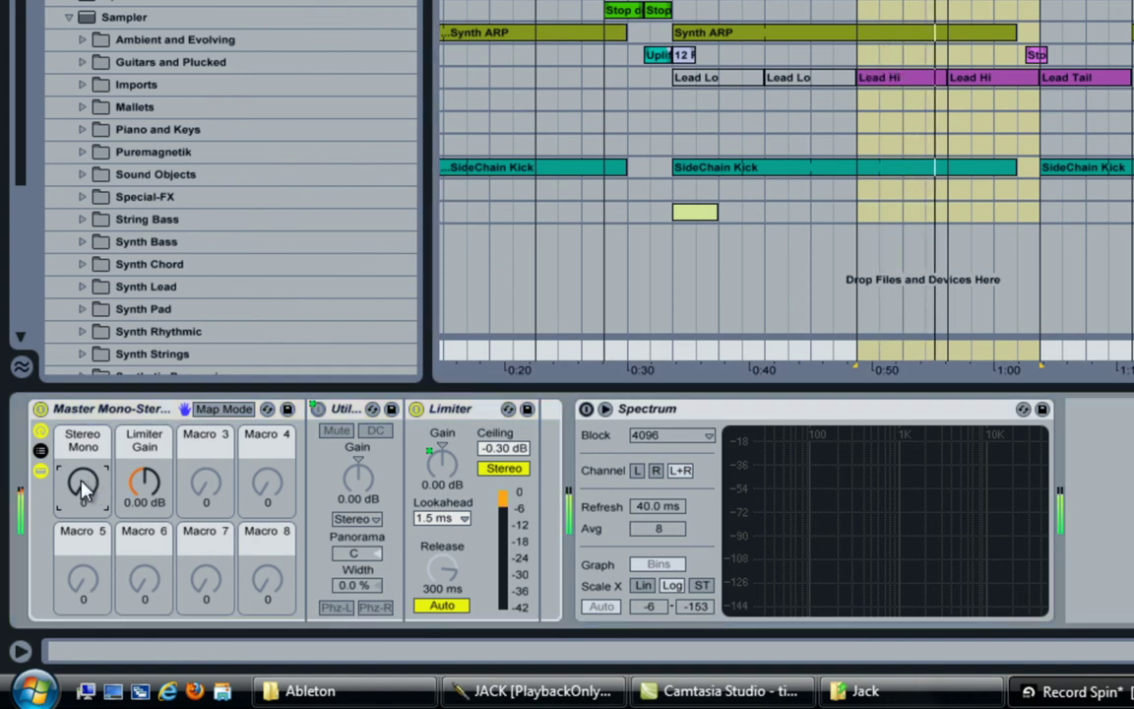
{"action": "left_click_drag", "start_coordinate": [83, 489], "coordinate": [82, 471]}
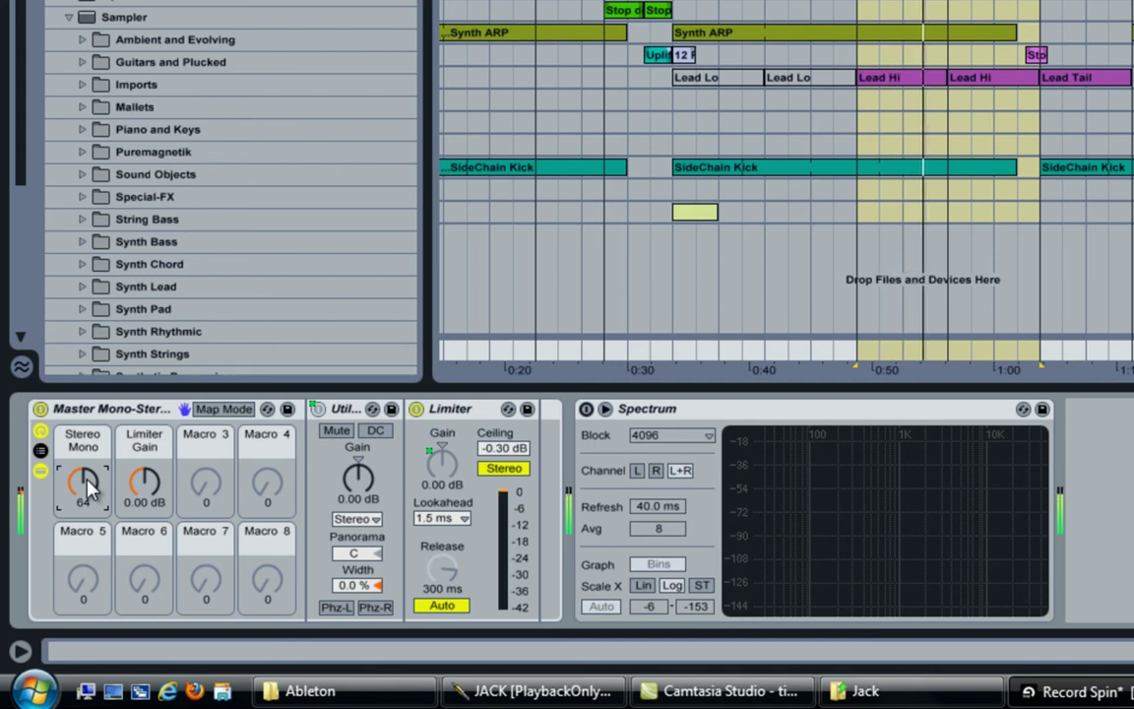
{"action": "left_click_drag", "start_coordinate": [87, 484], "coordinate": [83, 485]}
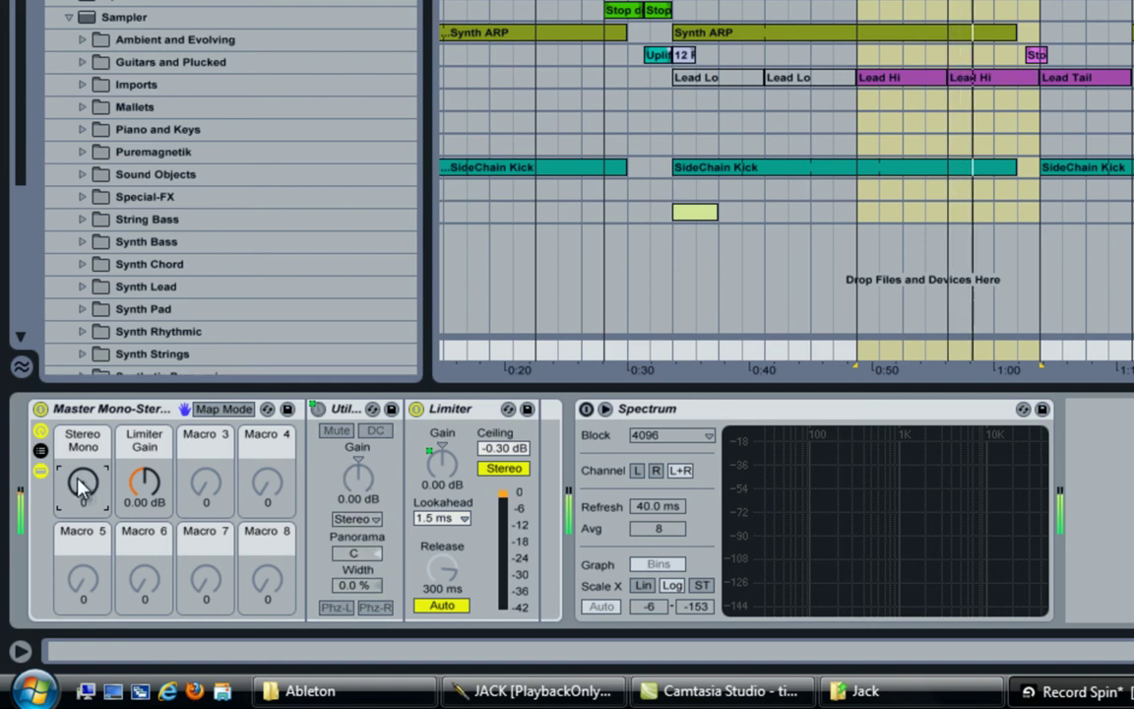
{"action": "left_click", "coordinate": [106, 411]}
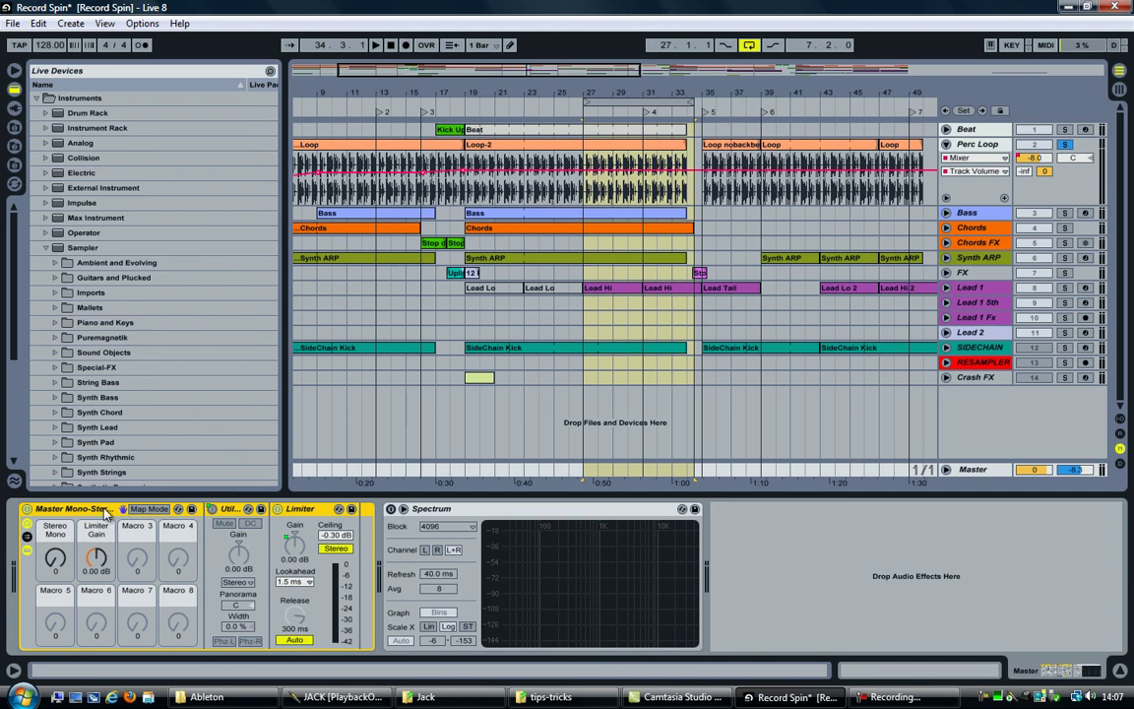
Step: Create a new Live Set from the File menu, answering No to saving Record Spin
{"action": "left_click", "coordinate": [12, 23]}
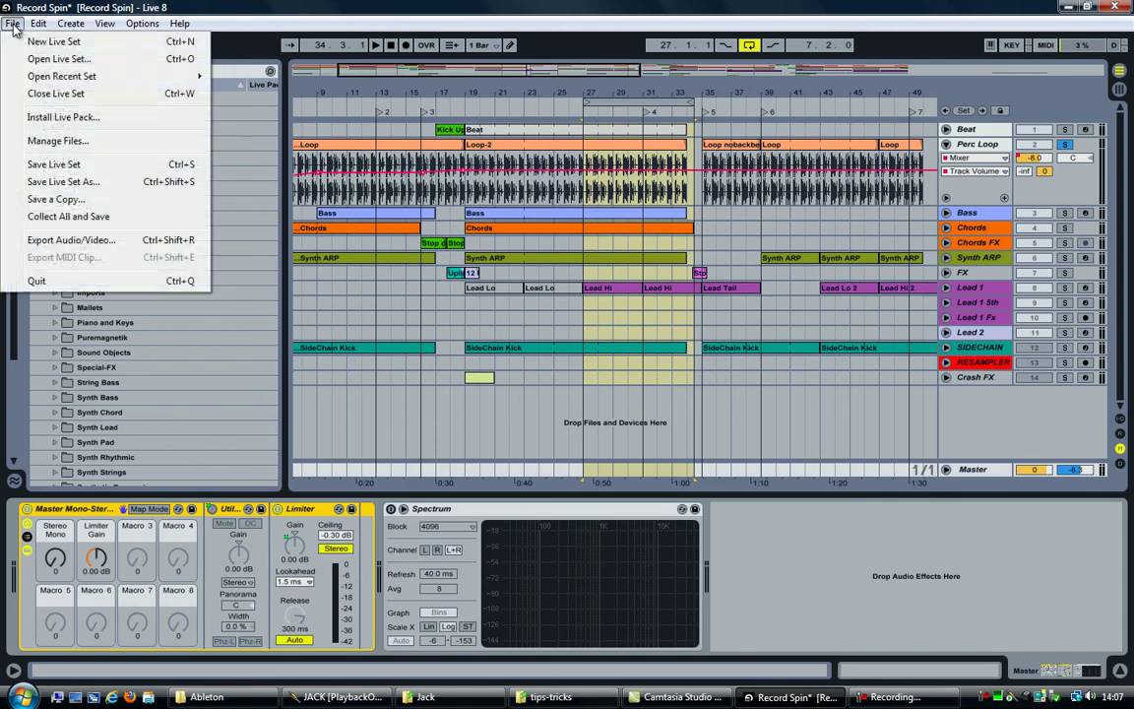
{"action": "left_click", "coordinate": [119, 44]}
{"action": "left_click", "coordinate": [570, 387]}
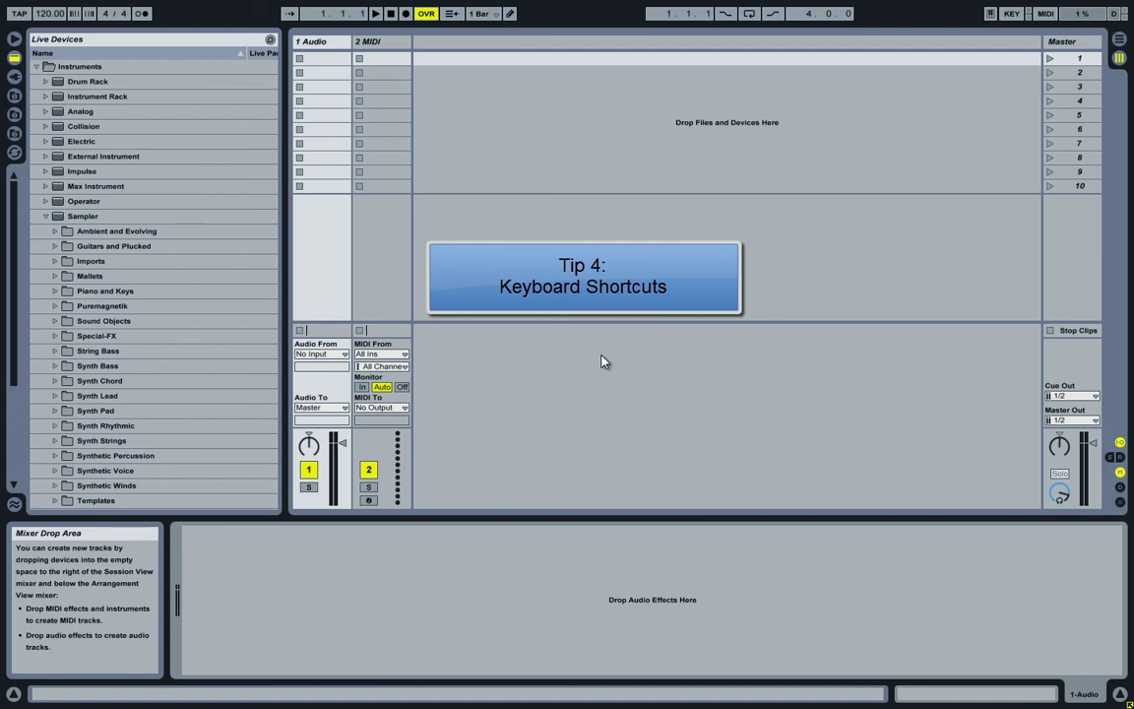
{"action": "left_click", "coordinate": [1012, 14]}
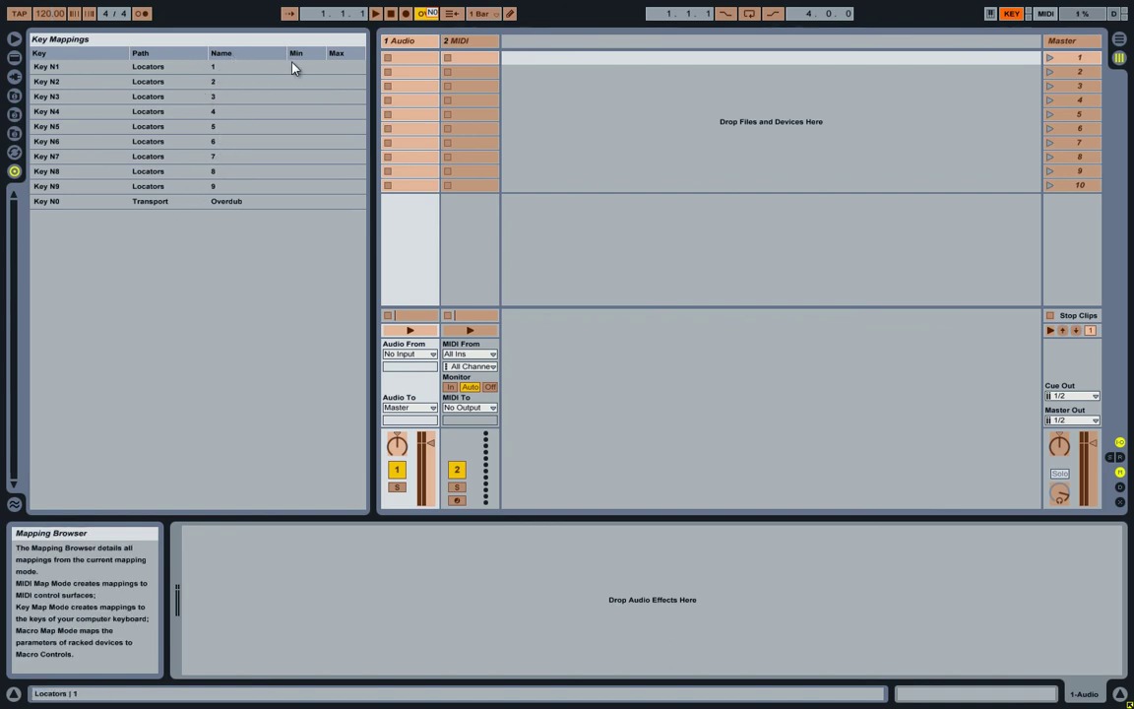
{"action": "left_click", "coordinate": [425, 14]}
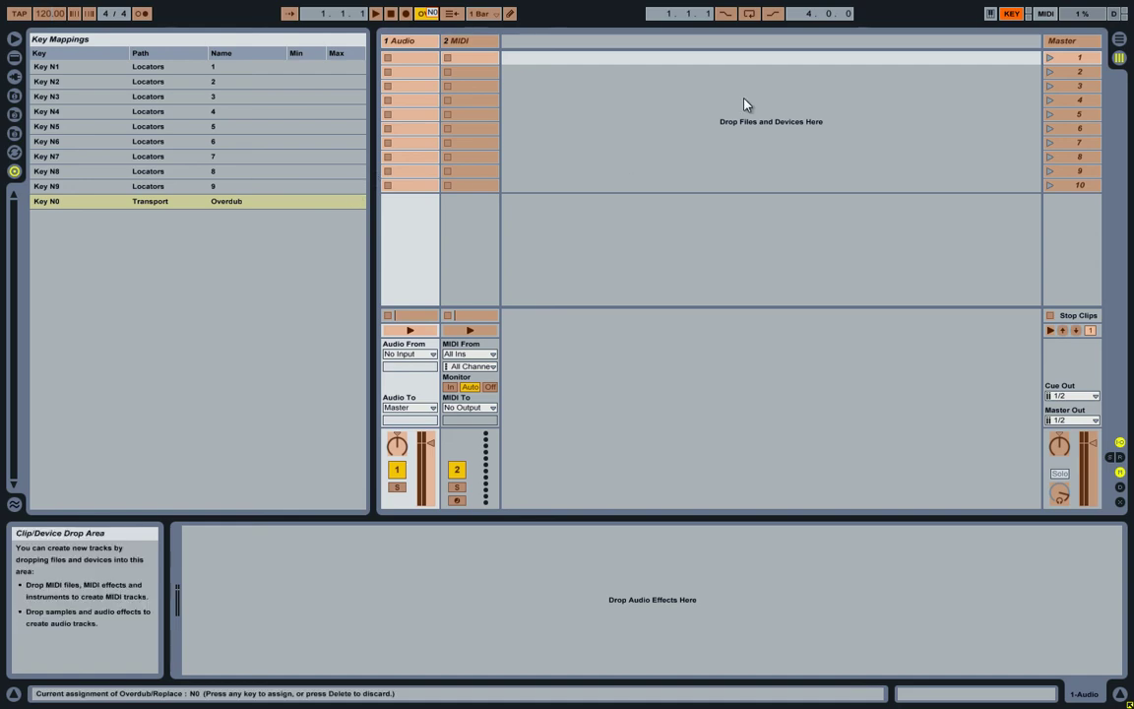
{"action": "left_click", "coordinate": [1014, 16]}
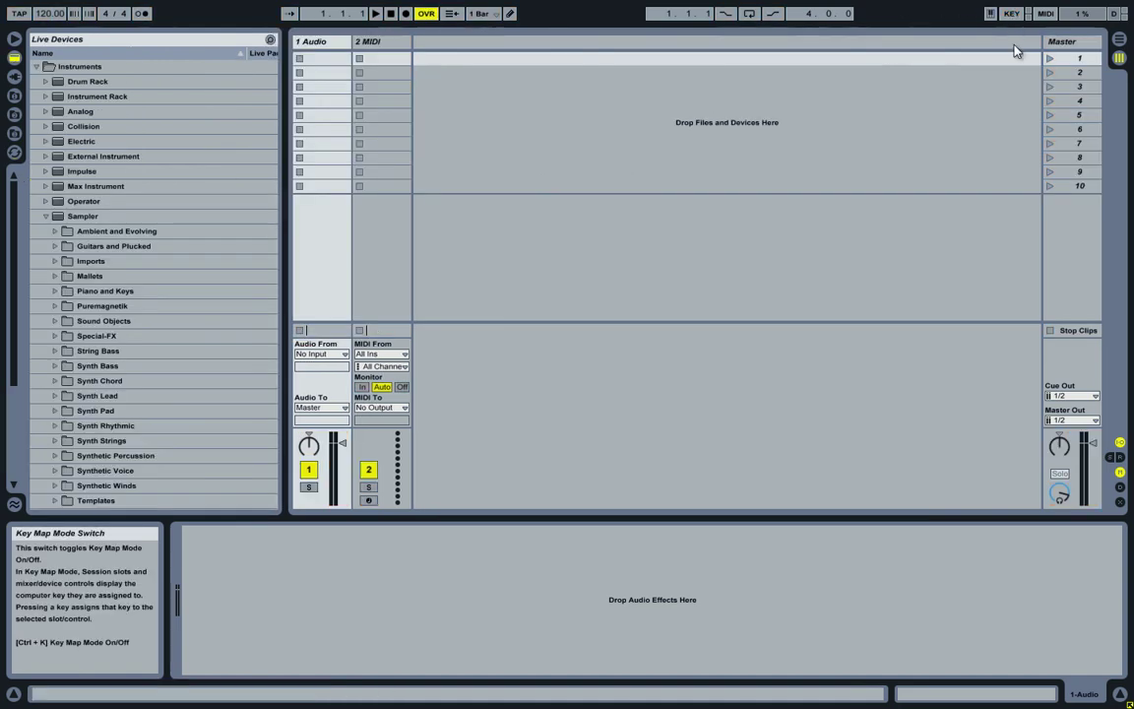
Step: In Arrangement view, jump to locators 1 through 5 in turn to test them
{"action": "left_click", "coordinate": [1120, 39]}
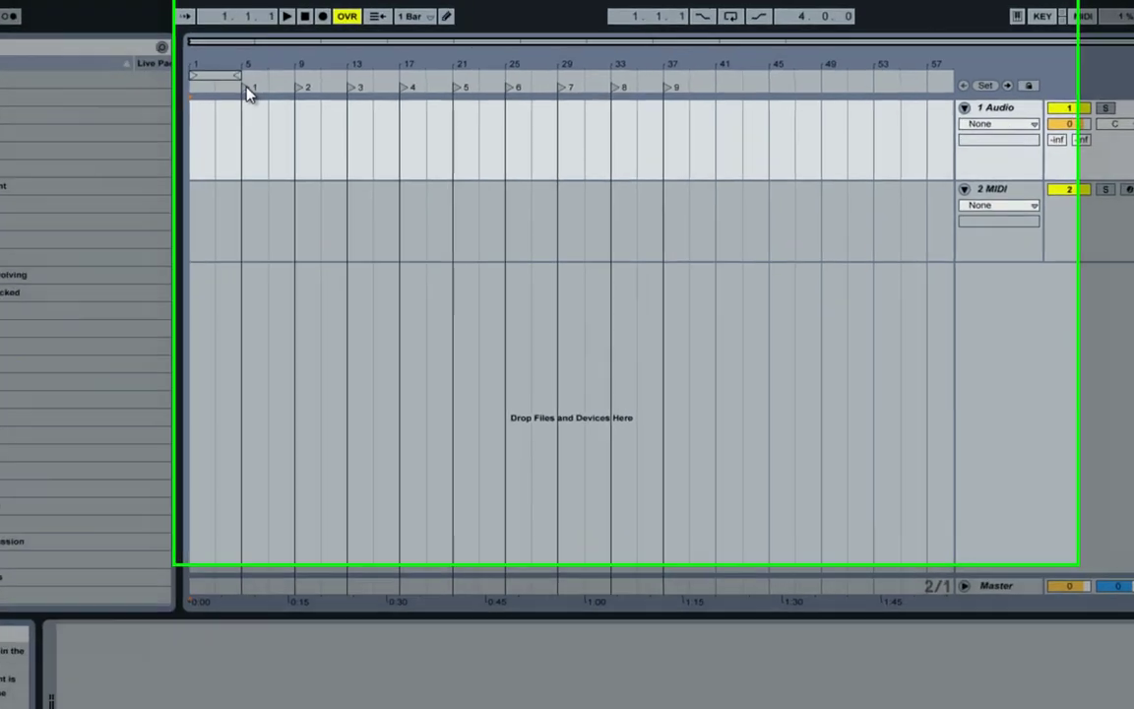
{"action": "left_click", "coordinate": [248, 90]}
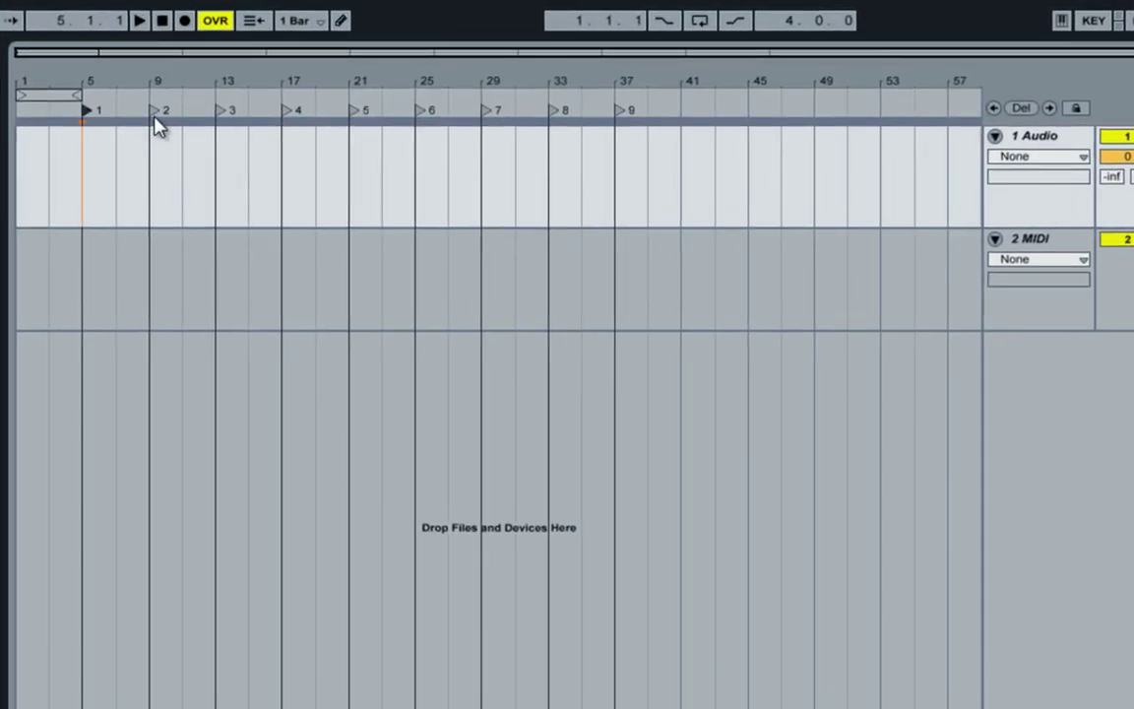
{"action": "left_click", "coordinate": [301, 90]}
{"action": "left_click", "coordinate": [222, 114]}
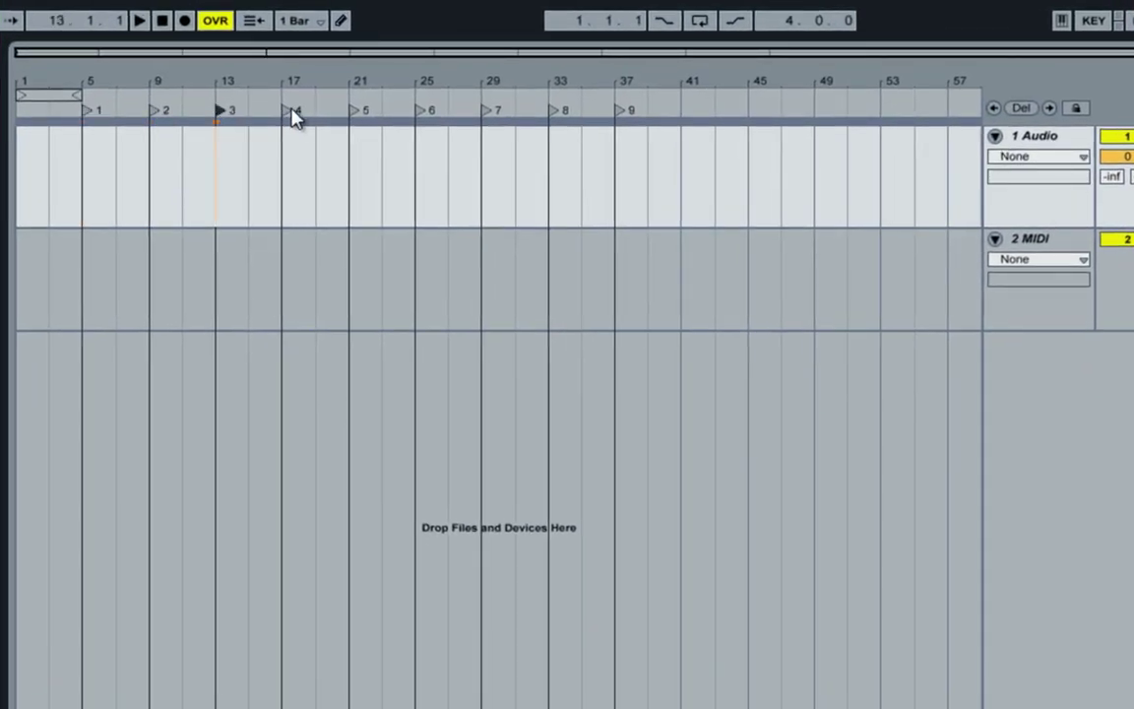
{"action": "left_click", "coordinate": [291, 110]}
{"action": "left_click", "coordinate": [361, 115]}
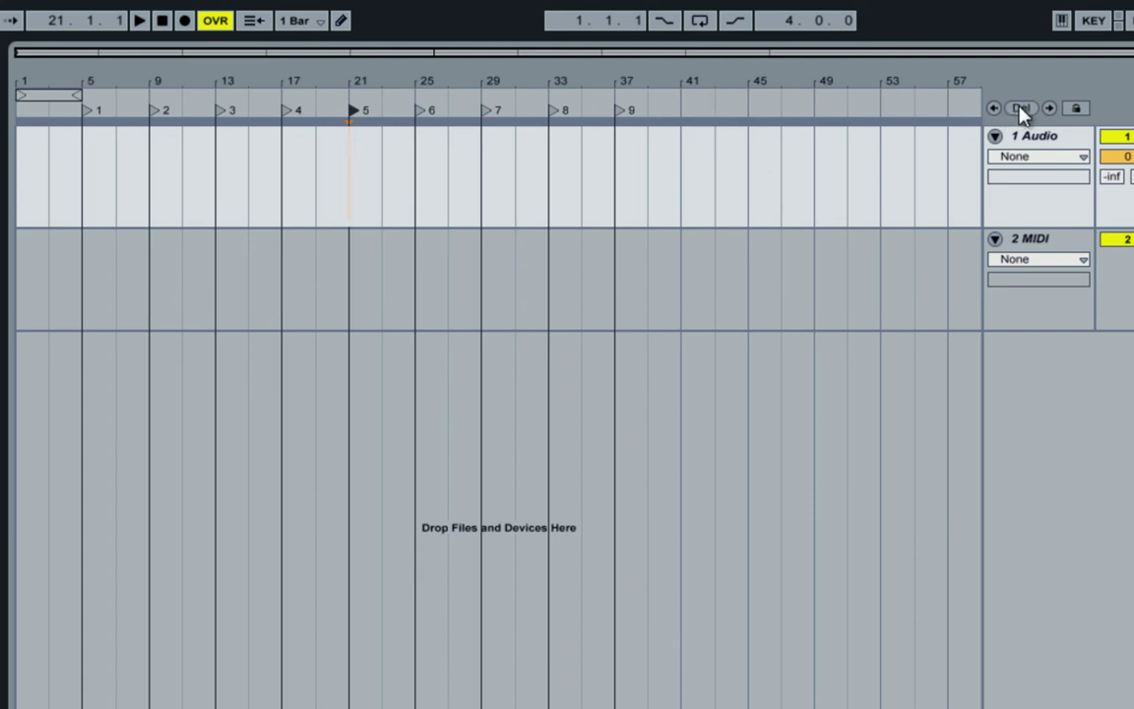
Step: Add a trial tenth locator at bar 41, then delete it
{"action": "left_click", "coordinate": [681, 148]}
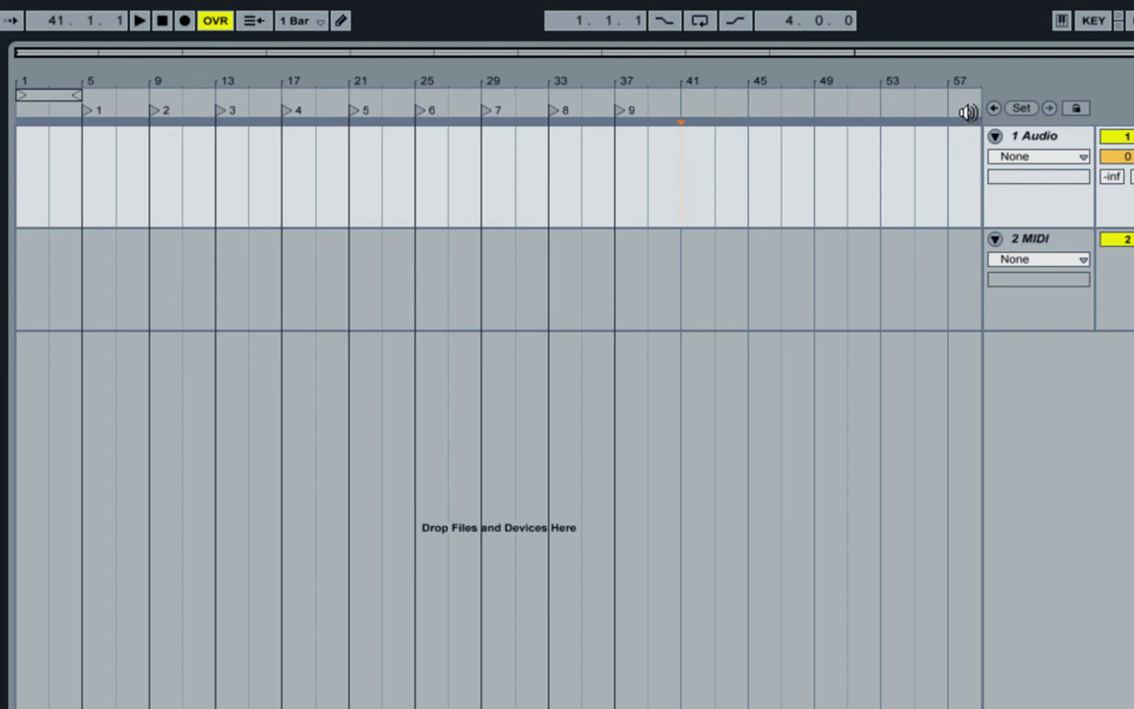
{"action": "left_click", "coordinate": [1021, 108]}
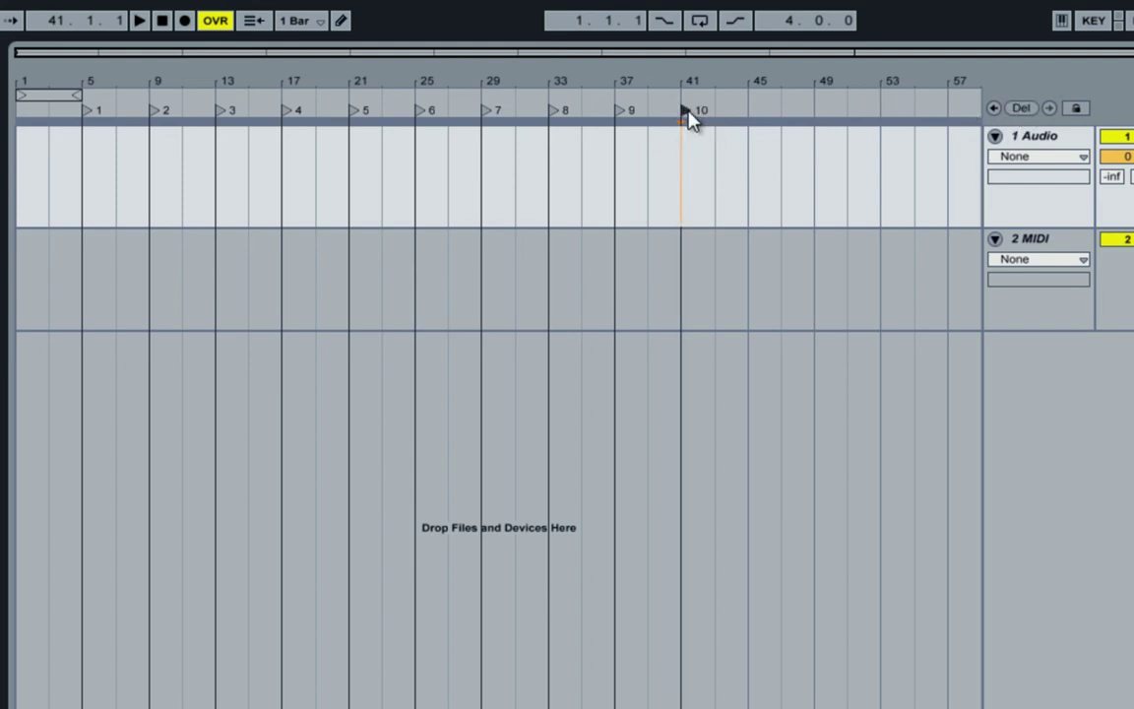
{"action": "left_click_drag", "start_coordinate": [689, 113], "coordinate": [627, 120]}
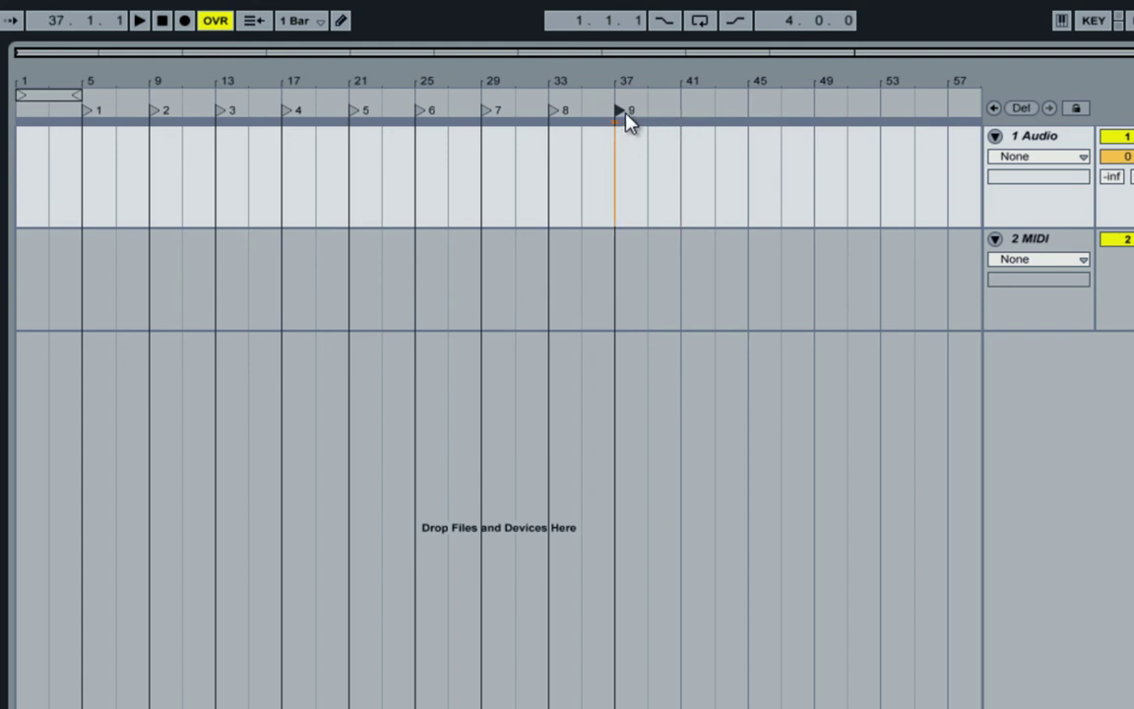
Step: Jump back through locators 8 down to 1
{"action": "left_click", "coordinate": [554, 113]}
{"action": "left_click", "coordinate": [484, 113]}
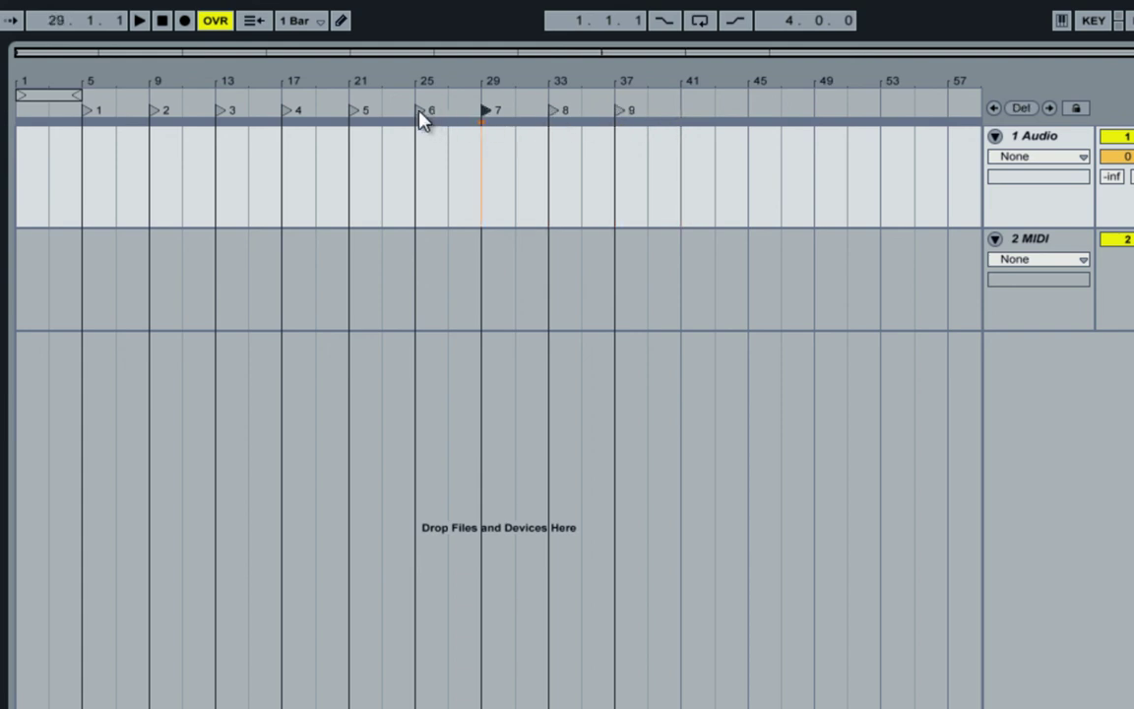
{"action": "left_click", "coordinate": [423, 114]}
{"action": "left_click", "coordinate": [354, 114]}
{"action": "left_click", "coordinate": [285, 114]}
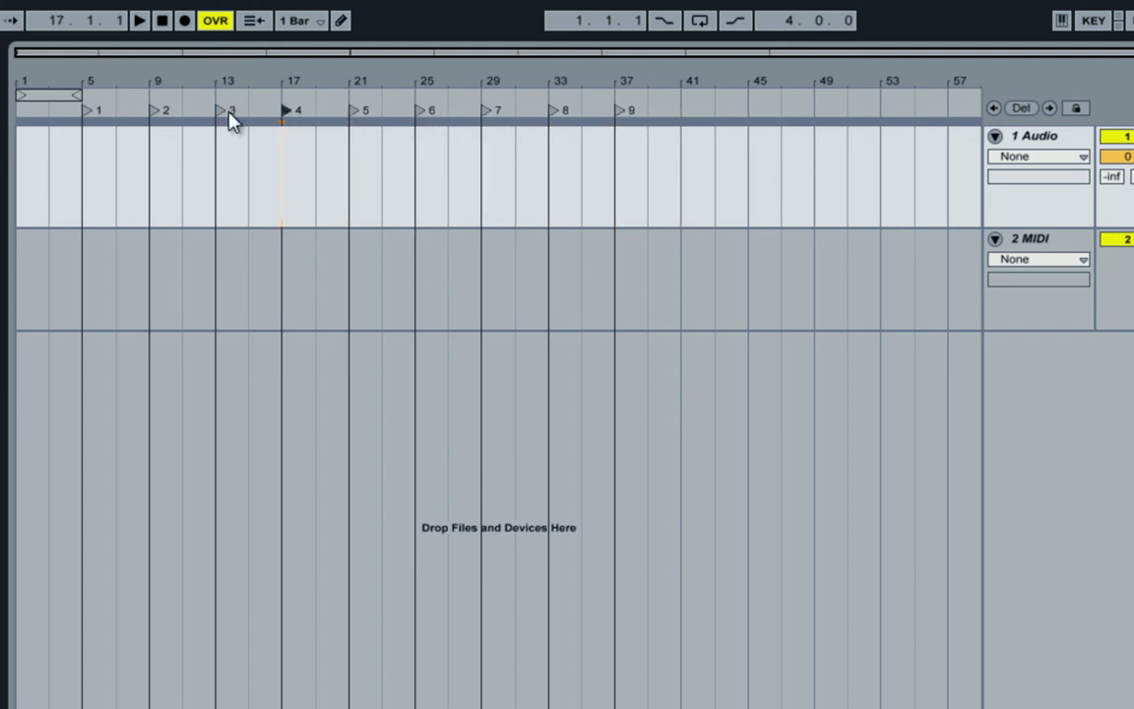
{"action": "left_click", "coordinate": [221, 114]}
{"action": "left_click", "coordinate": [153, 114]}
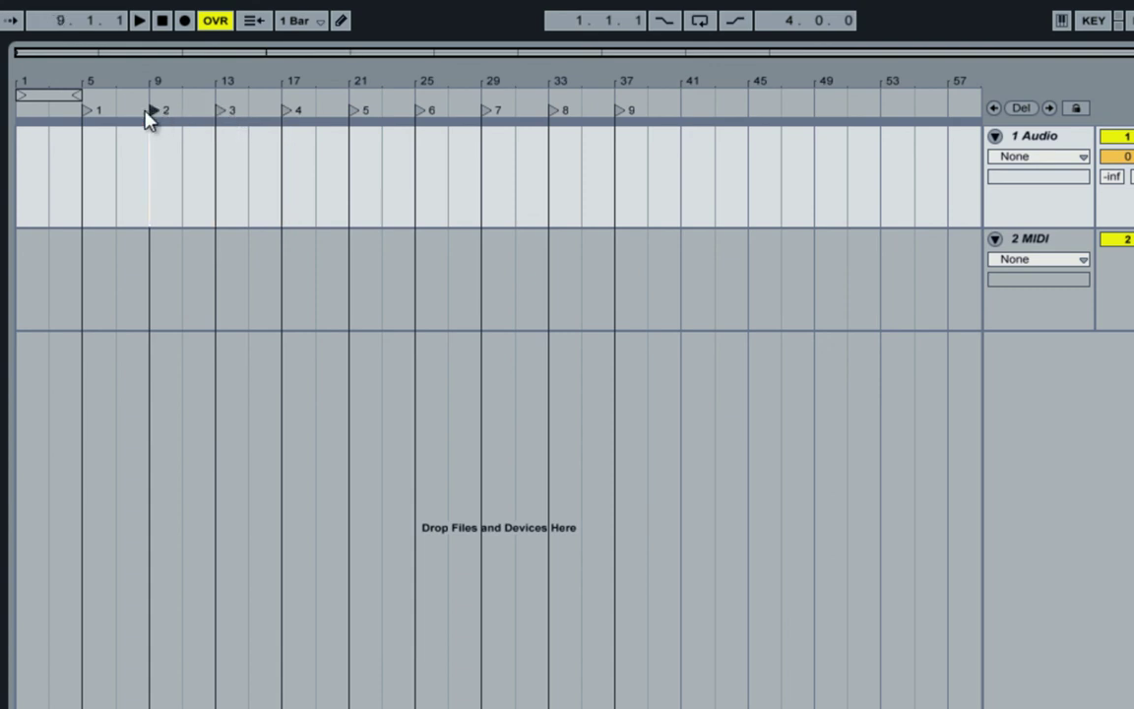
{"action": "left_click", "coordinate": [87, 113]}
Step: In Key Map mode, check which keys are assigned to locators 1–4, 6 and 7
{"action": "left_click", "coordinate": [1093, 20]}
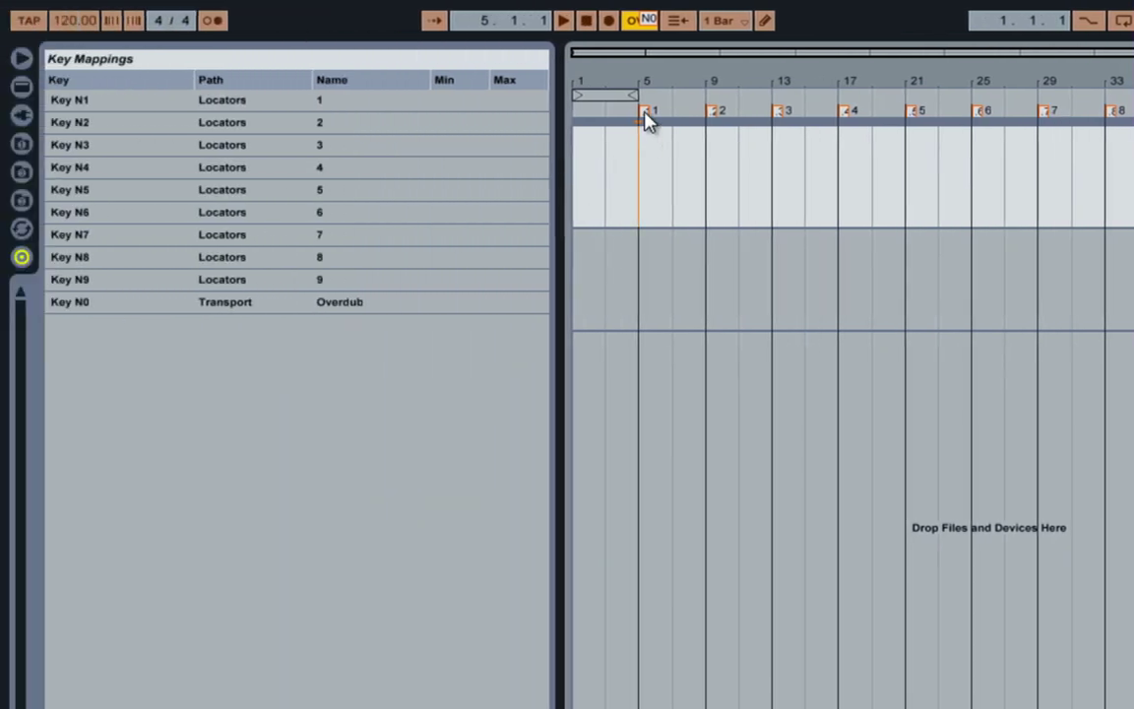
{"action": "left_click", "coordinate": [646, 113]}
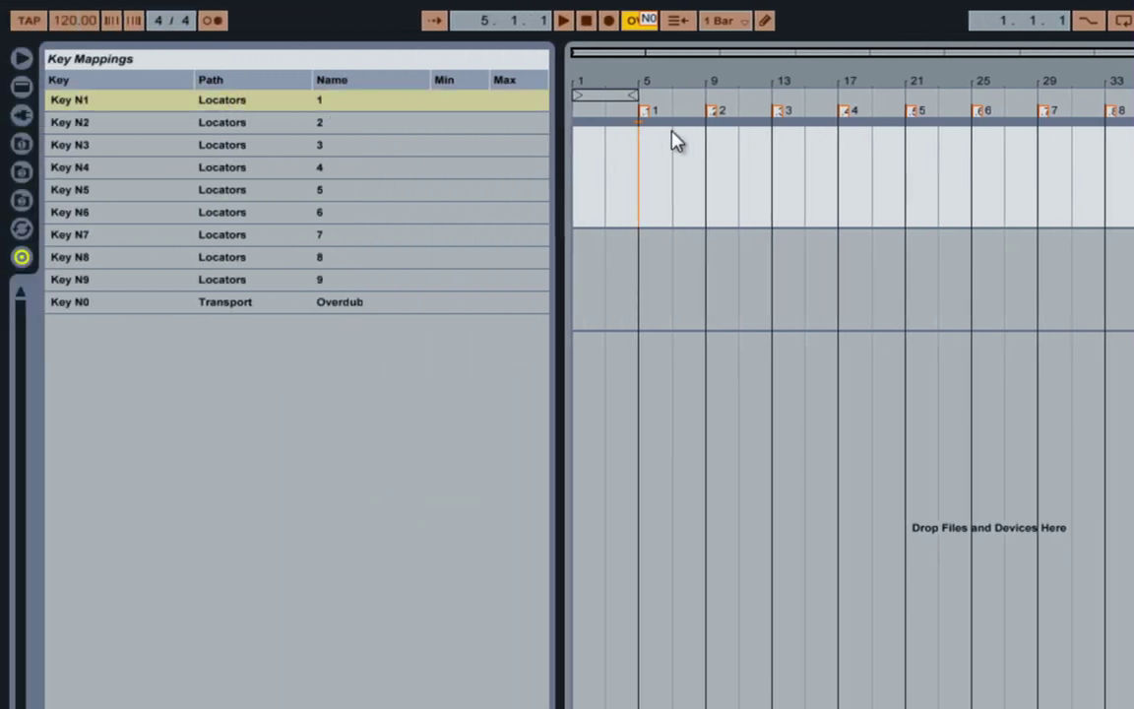
{"action": "left_click", "coordinate": [716, 116]}
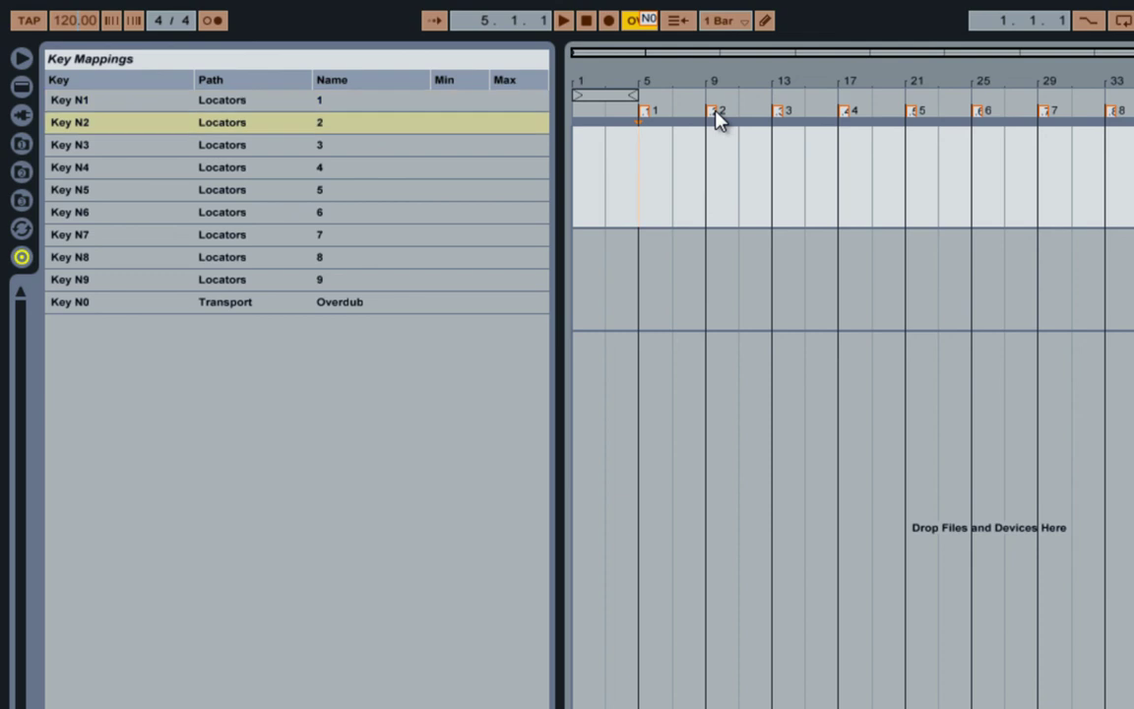
{"action": "left_click", "coordinate": [783, 113]}
{"action": "left_click", "coordinate": [848, 113]}
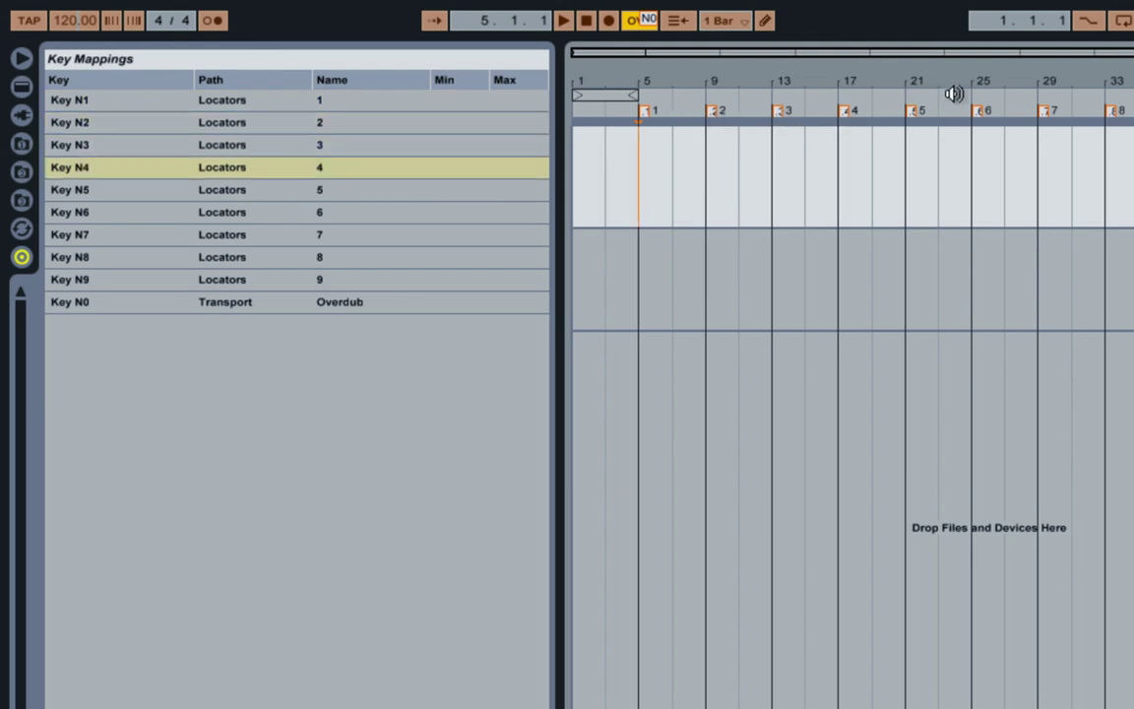
{"action": "left_click", "coordinate": [984, 115]}
{"action": "left_click", "coordinate": [1046, 115]}
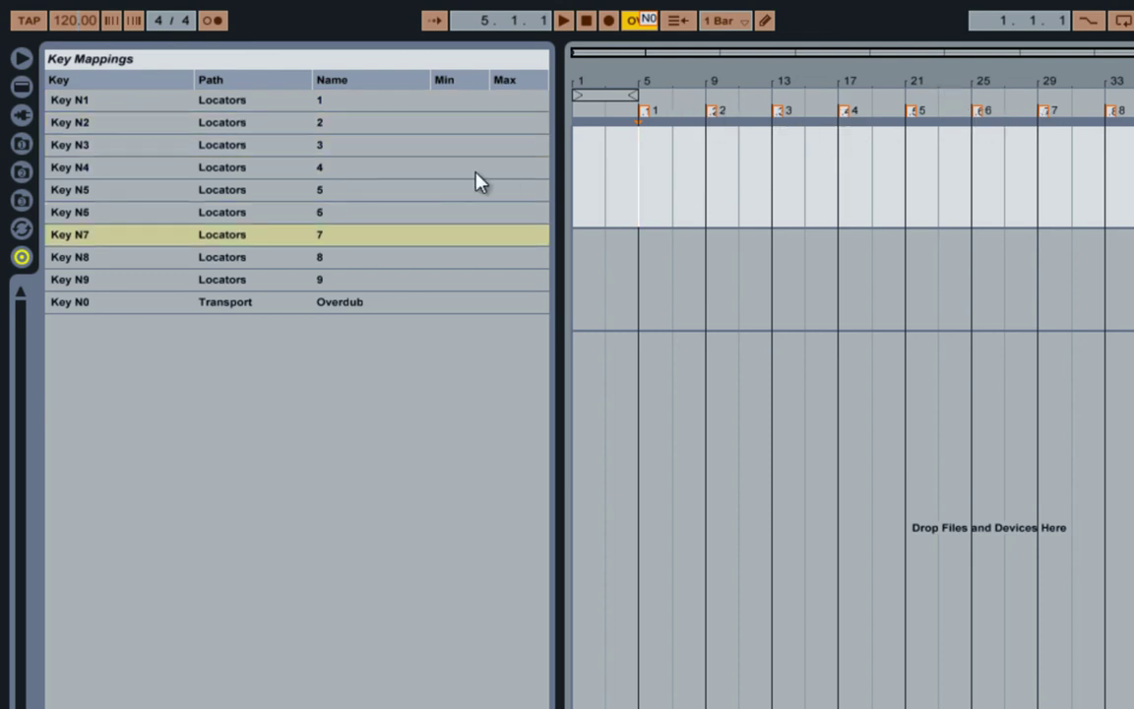
Step: Review the Key N1, N2, N3 and N9 locator mappings, then exit Key Map mode
{"action": "left_click", "coordinate": [87, 103]}
{"action": "left_click", "coordinate": [86, 125]}
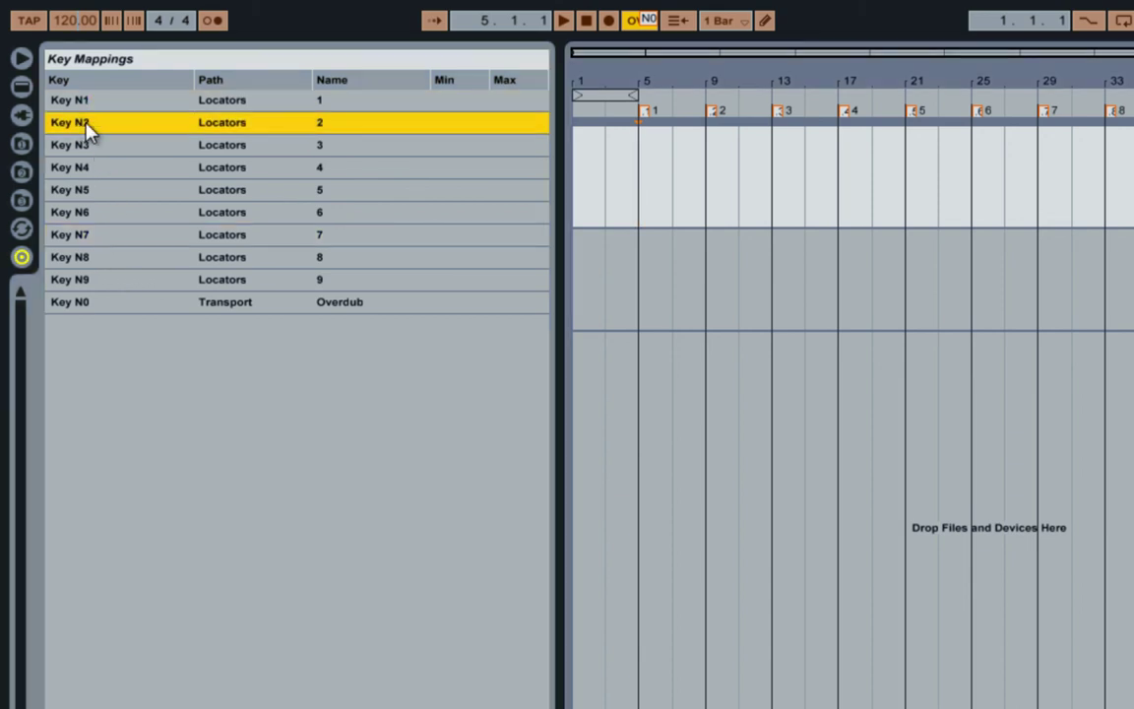
{"action": "left_click", "coordinate": [87, 146]}
{"action": "left_click", "coordinate": [86, 281]}
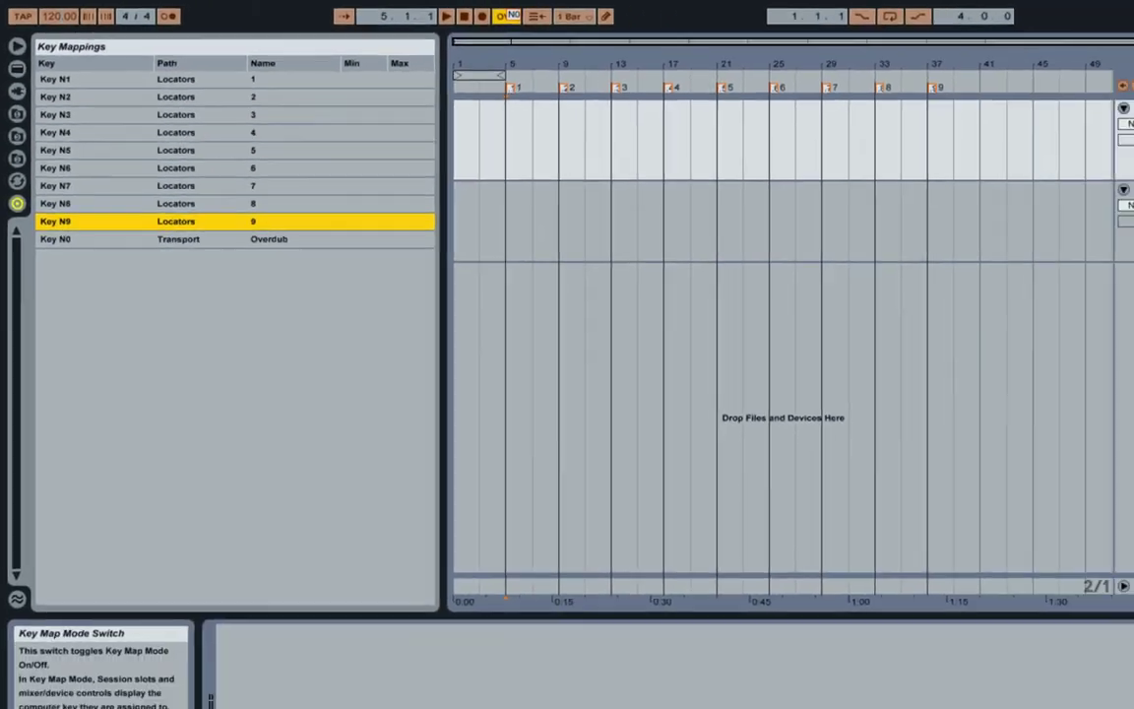
{"action": "left_click", "coordinate": [1011, 12]}
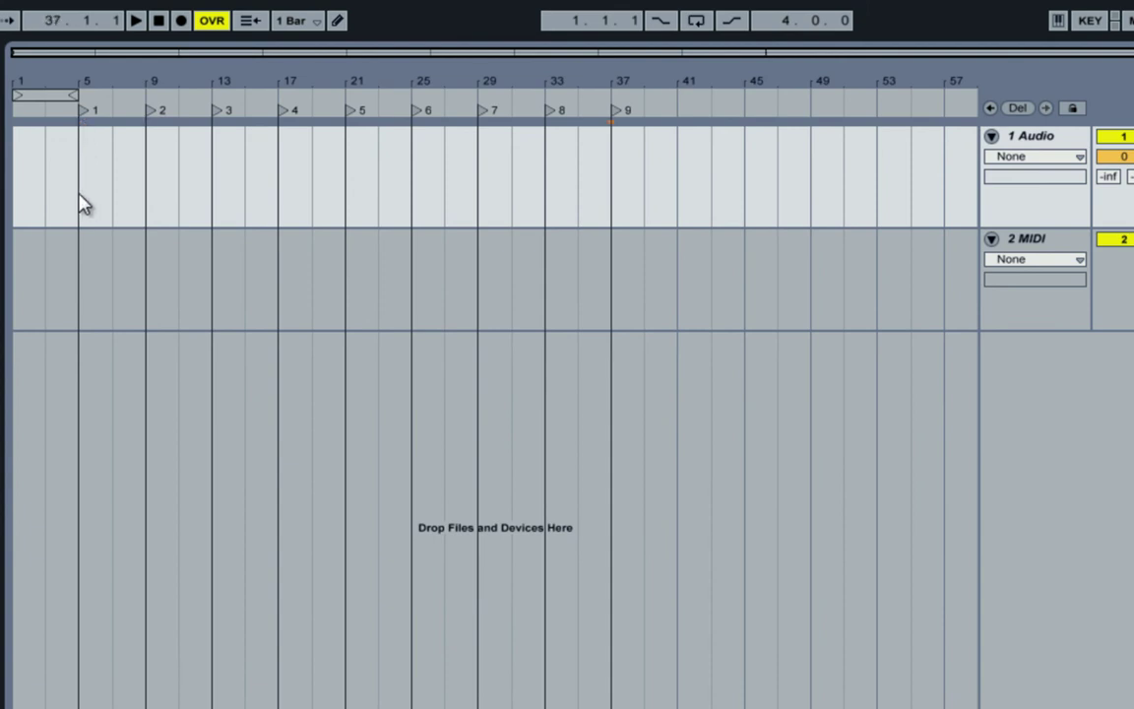
Step: Test locator 9 at bar 47 with Home/End, restore it to bar 37, and select from bar 29
{"action": "left_click_drag", "start_coordinate": [615, 111], "coordinate": [753, 114]}
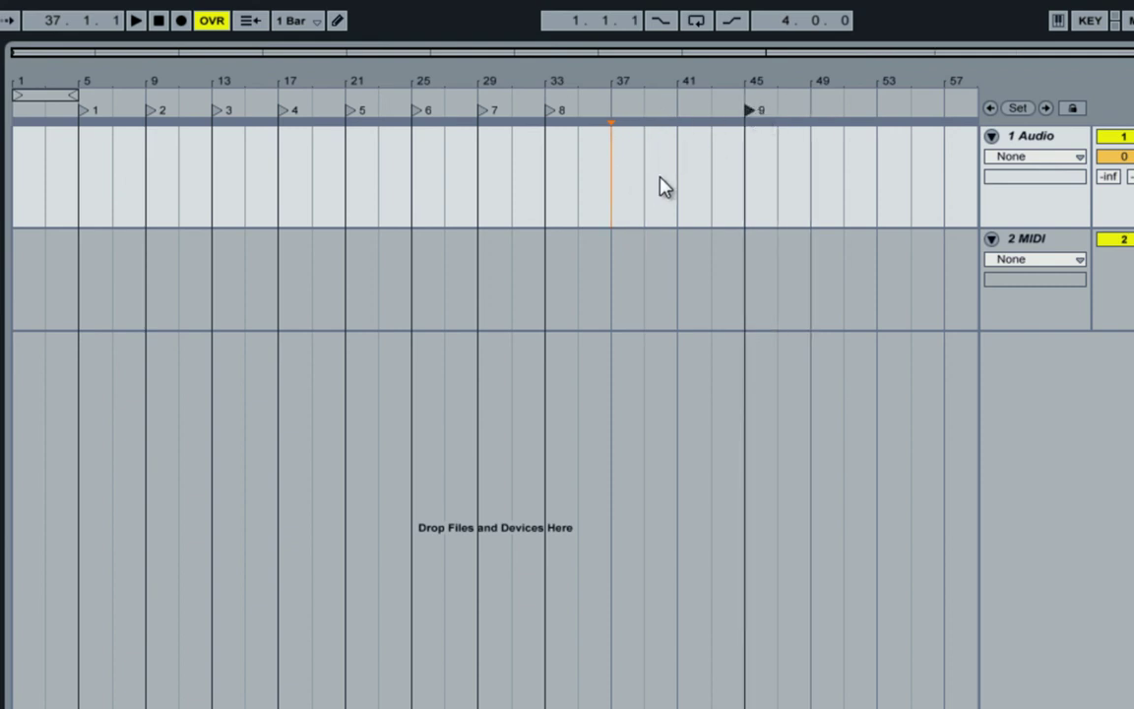
{"action": "key", "text": "Home"}
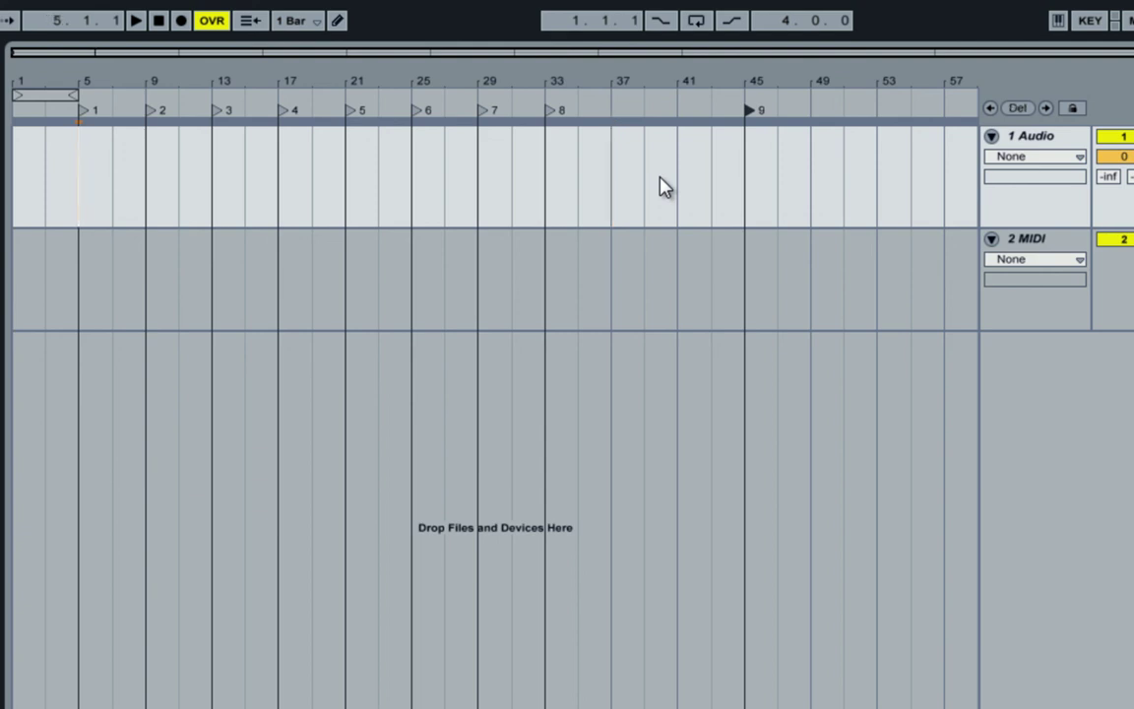
{"action": "key", "text": "End"}
{"action": "left_click_drag", "start_coordinate": [748, 117], "coordinate": [616, 116]}
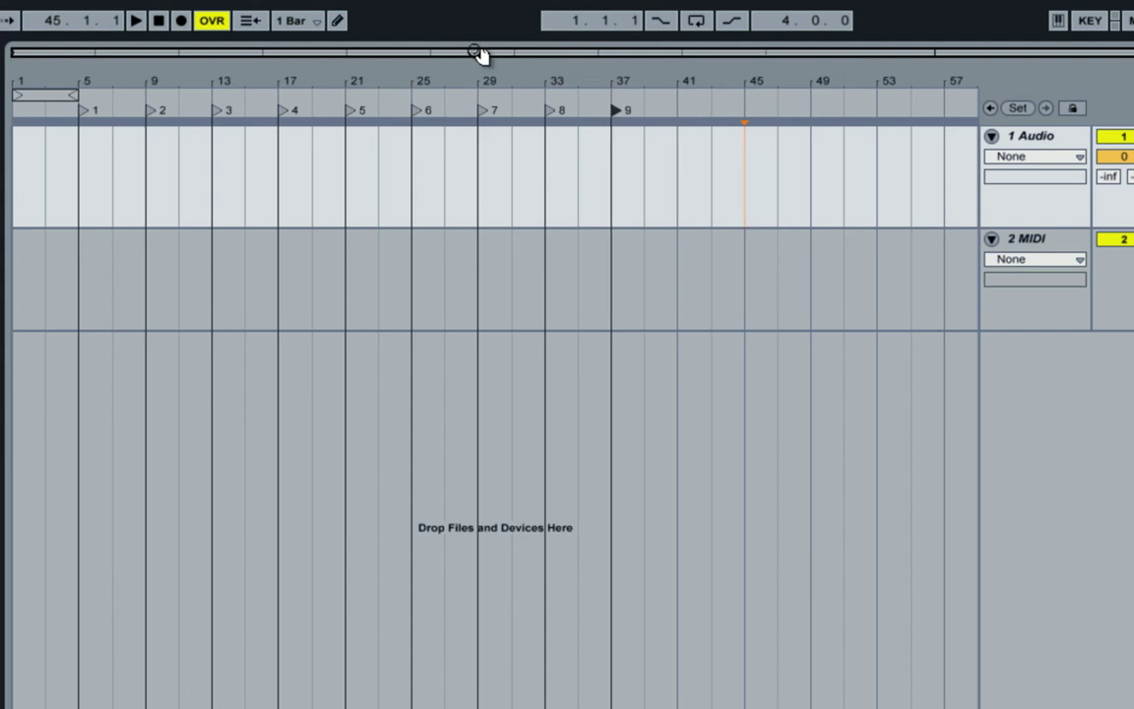
{"action": "left_click_drag", "start_coordinate": [481, 69], "coordinate": [251, 137]}
{"action": "left_click_drag", "start_coordinate": [281, 182], "coordinate": [678, 187]}
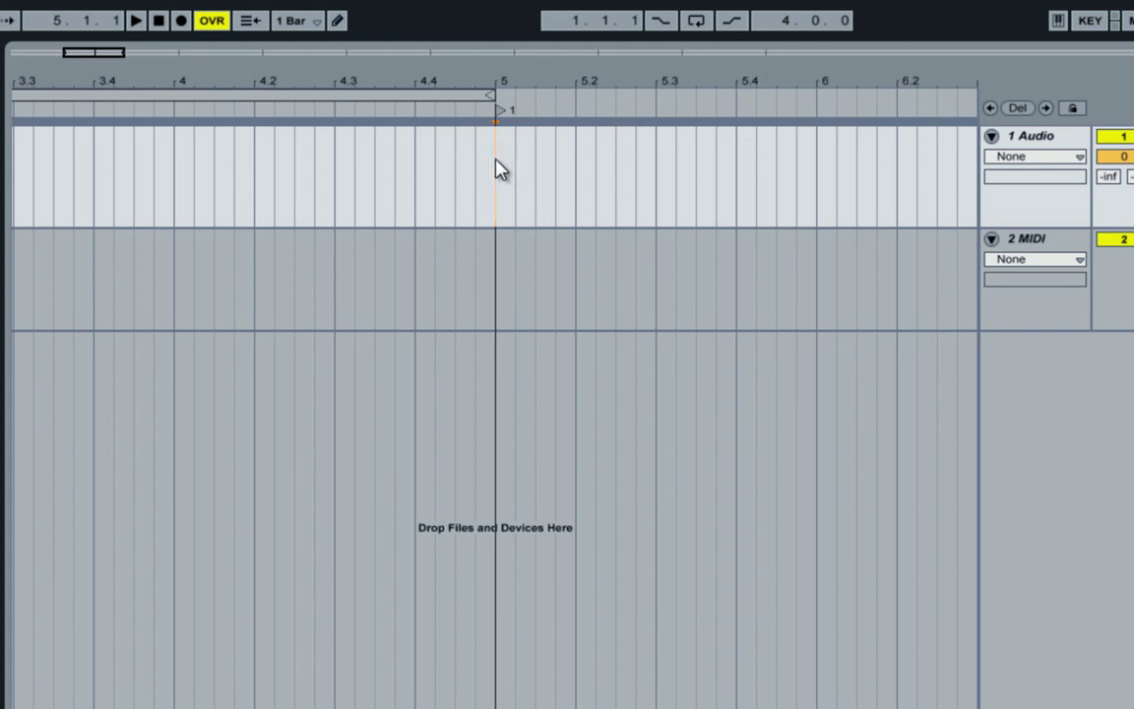
Step: Select short ranges at bars 5 and 37, then step forward to locator 9 at bar 37
{"action": "left_click_drag", "start_coordinate": [496, 169], "coordinate": [658, 177]}
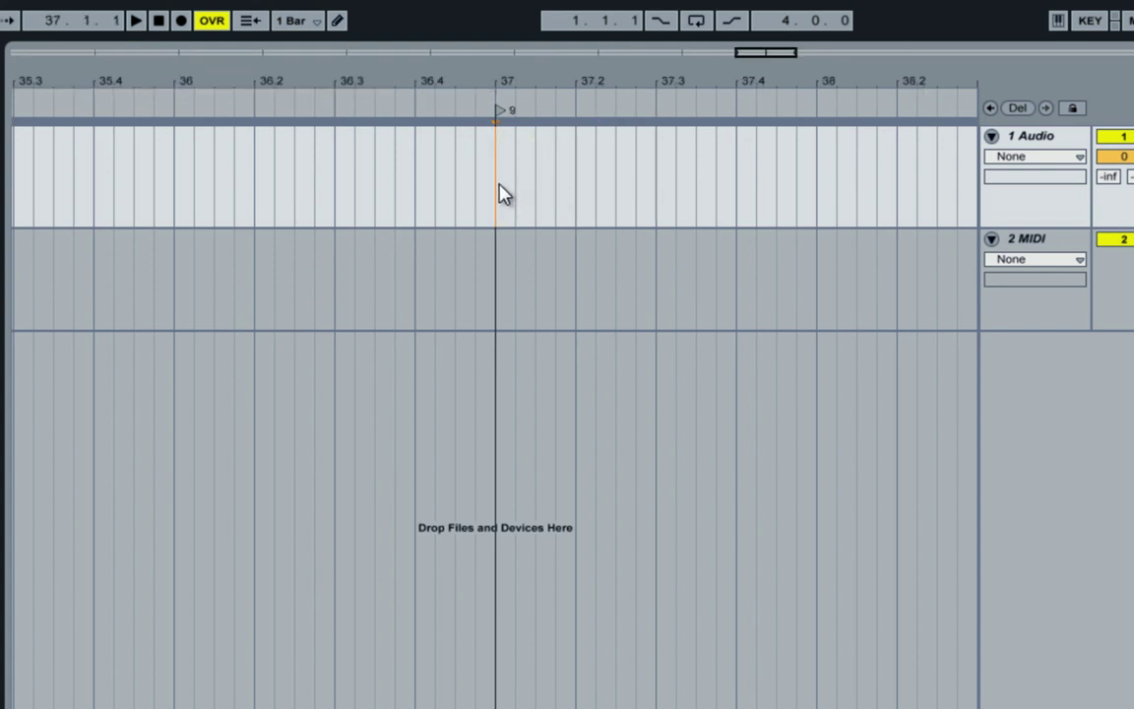
{"action": "left_click_drag", "start_coordinate": [502, 192], "coordinate": [654, 183]}
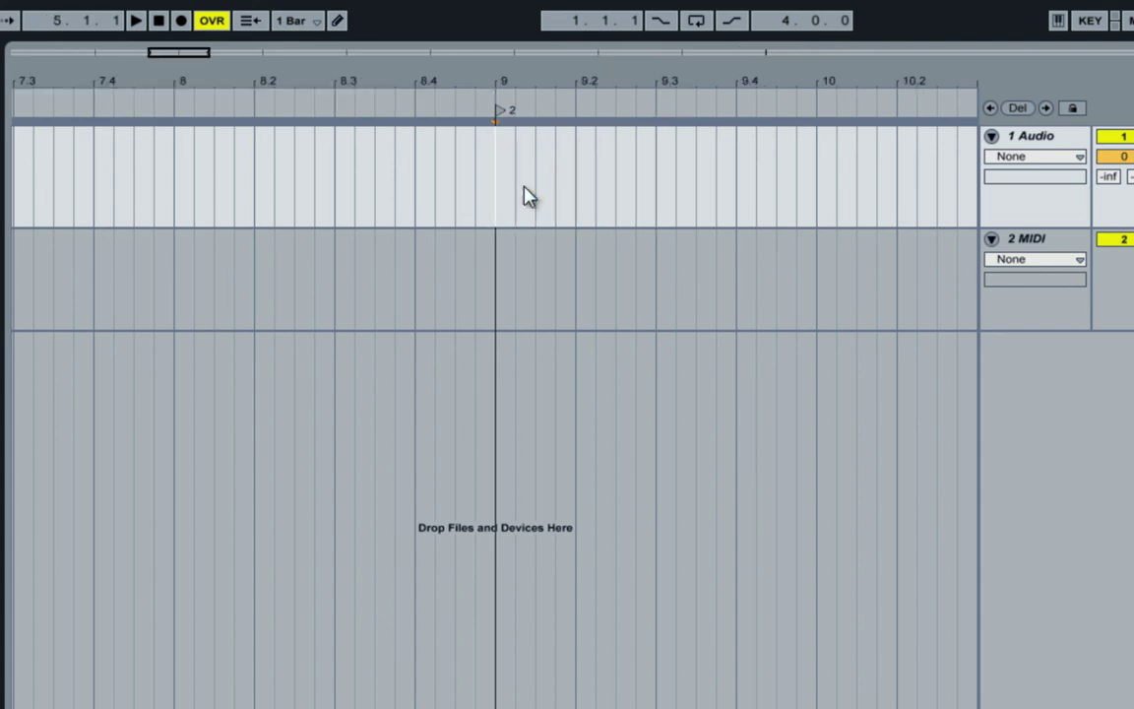
{"action": "key", "text": "Right"}
{"action": "key", "text": "Right"}
{"action": "key", "text": "Right"}
{"action": "key", "text": "Right"}
{"action": "key", "text": "Right"}
{"action": "key", "text": "Right"}
{"action": "key", "text": "Right"}
{"action": "key", "text": "Right"}
{"action": "key", "text": "Right"}
{"action": "key", "text": "Right"}
{"action": "key", "text": "Right"}
{"action": "key", "text": "Right"}
{"action": "key", "text": "Right"}
{"action": "key", "text": "Right"}
{"action": "key", "text": "Right"}
{"action": "key", "text": "Right"}
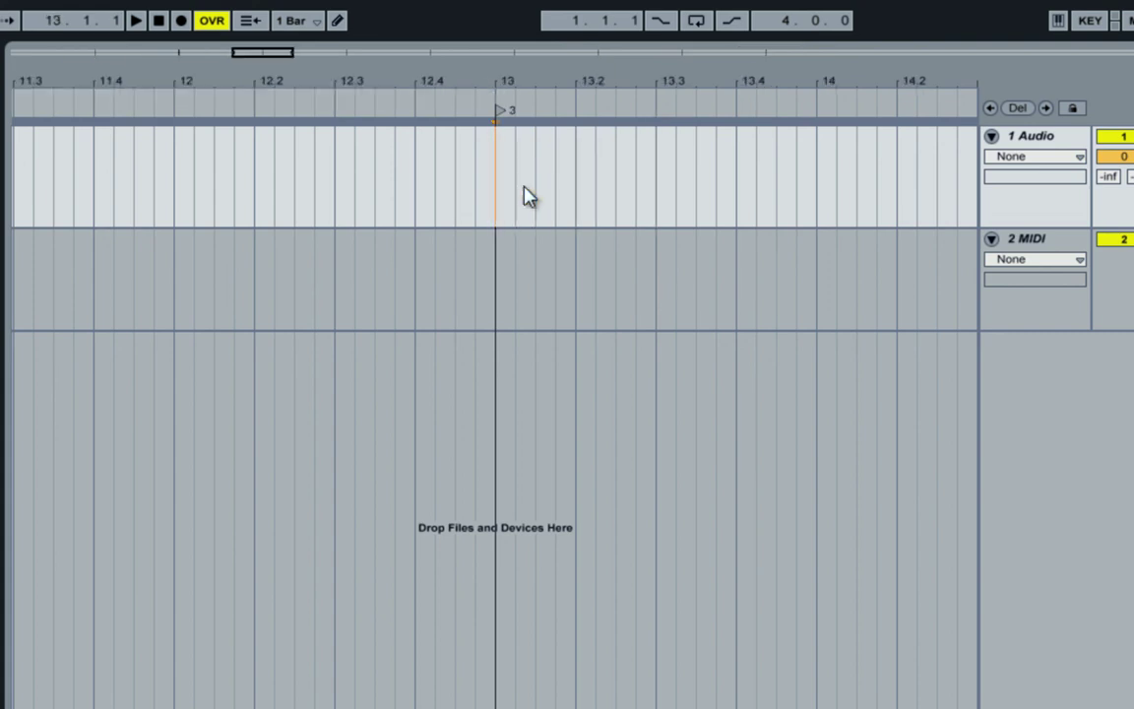
{"action": "key", "text": "Right"}
{"action": "key", "text": "Right"}
{"action": "key", "text": "Right"}
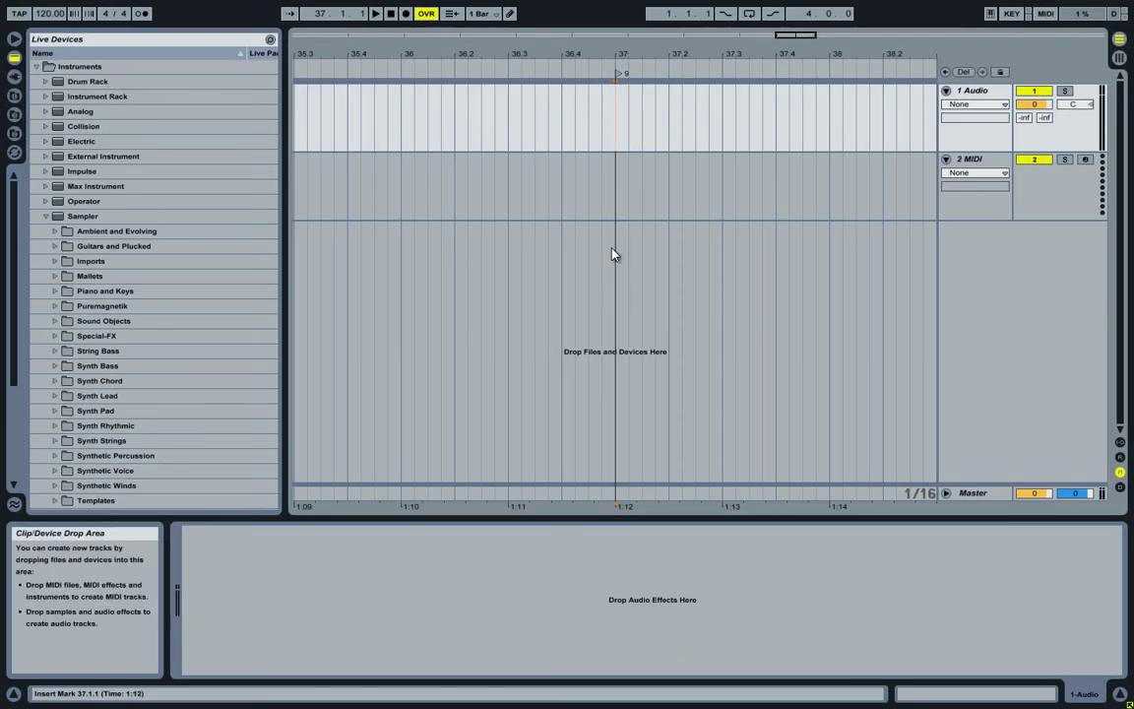
Step: Show the Master track's mono/stereo limiter chain and toggle key mapping on and off
{"action": "left_click", "coordinate": [960, 492]}
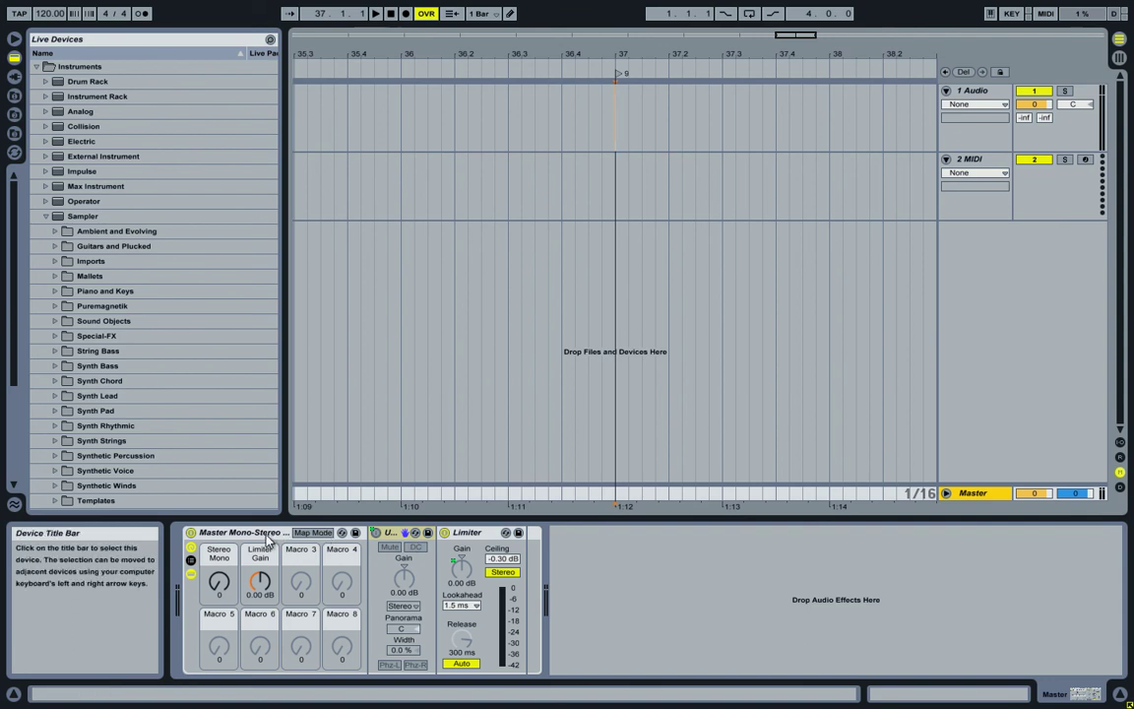
{"action": "left_click", "coordinate": [394, 533]}
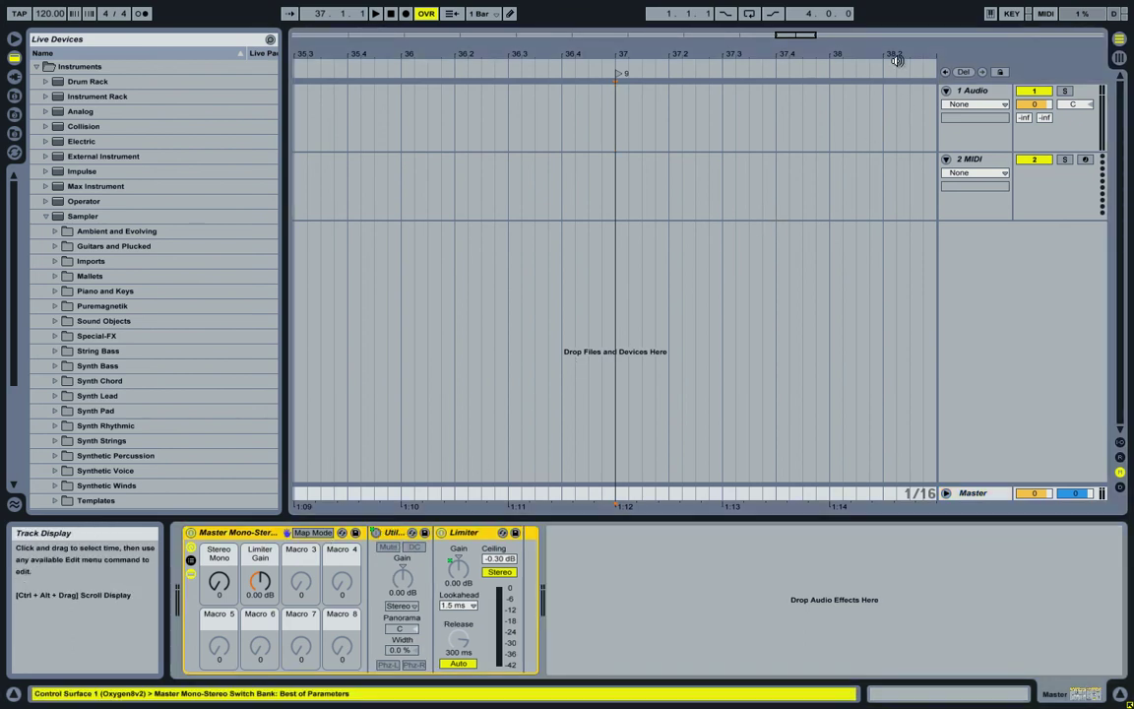
{"action": "left_click", "coordinate": [1011, 13]}
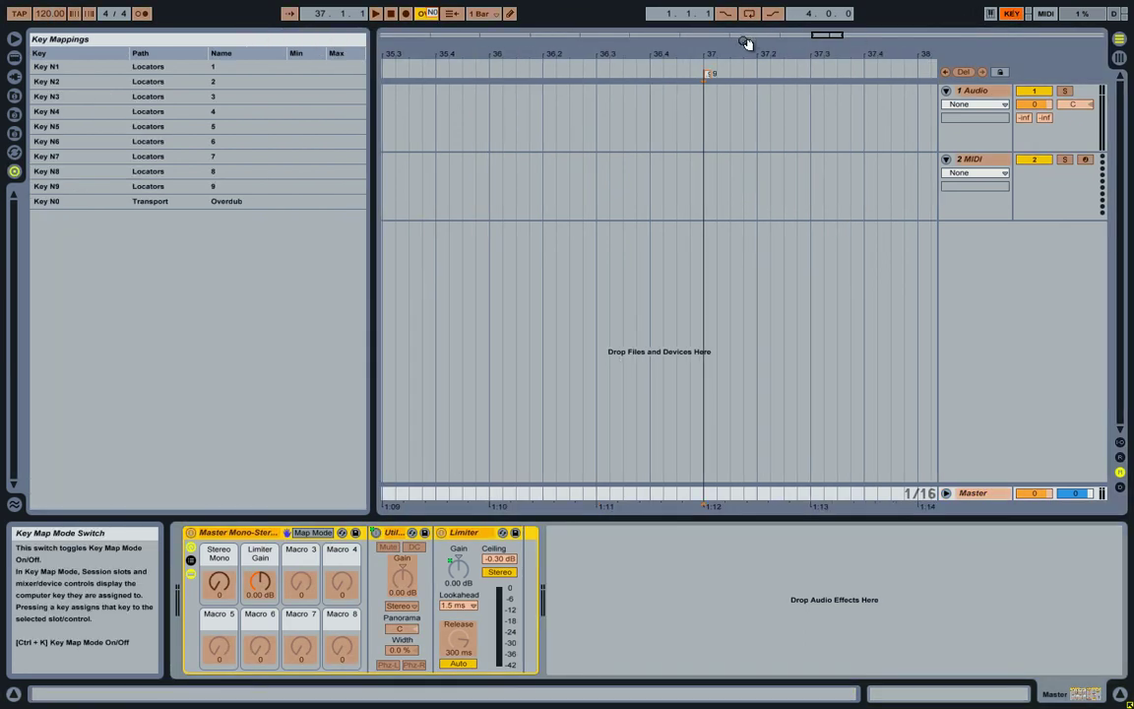
{"action": "key", "text": "ctrl+k"}
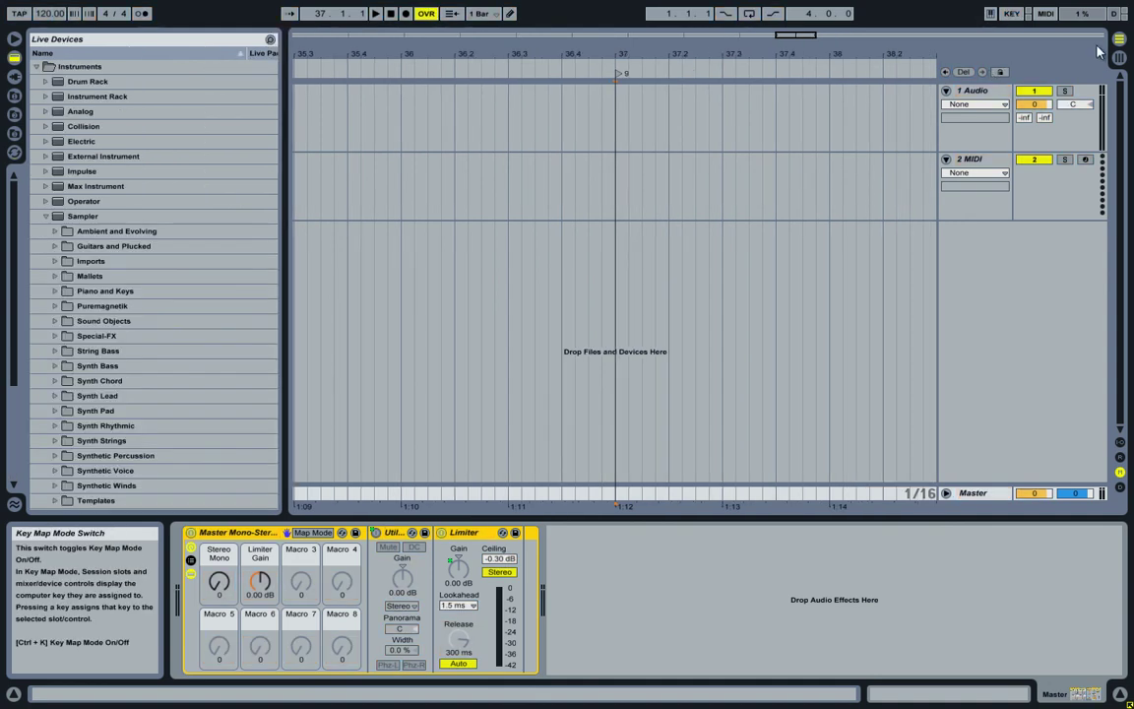
Step: In Session view, leave the 1 Audio input on No Input and select the 1 Audio track
{"action": "key", "text": "Tab"}
{"action": "left_click", "coordinate": [322, 353]}
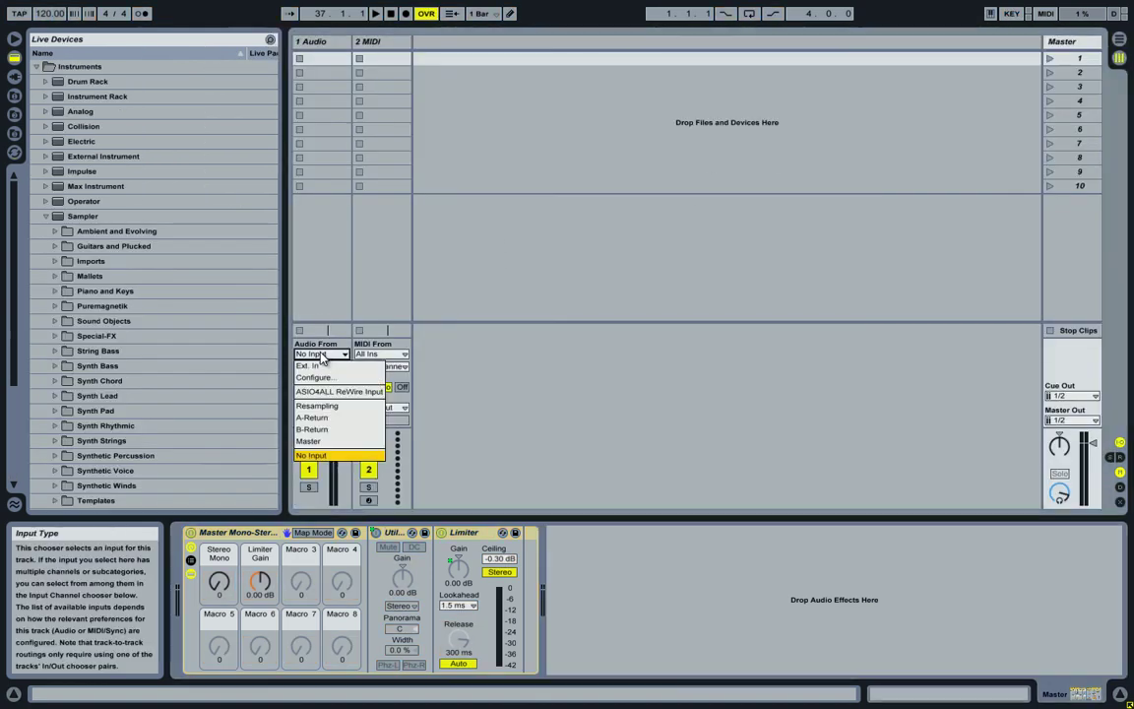
{"action": "left_click", "coordinate": [308, 333]}
{"action": "left_click", "coordinate": [306, 271]}
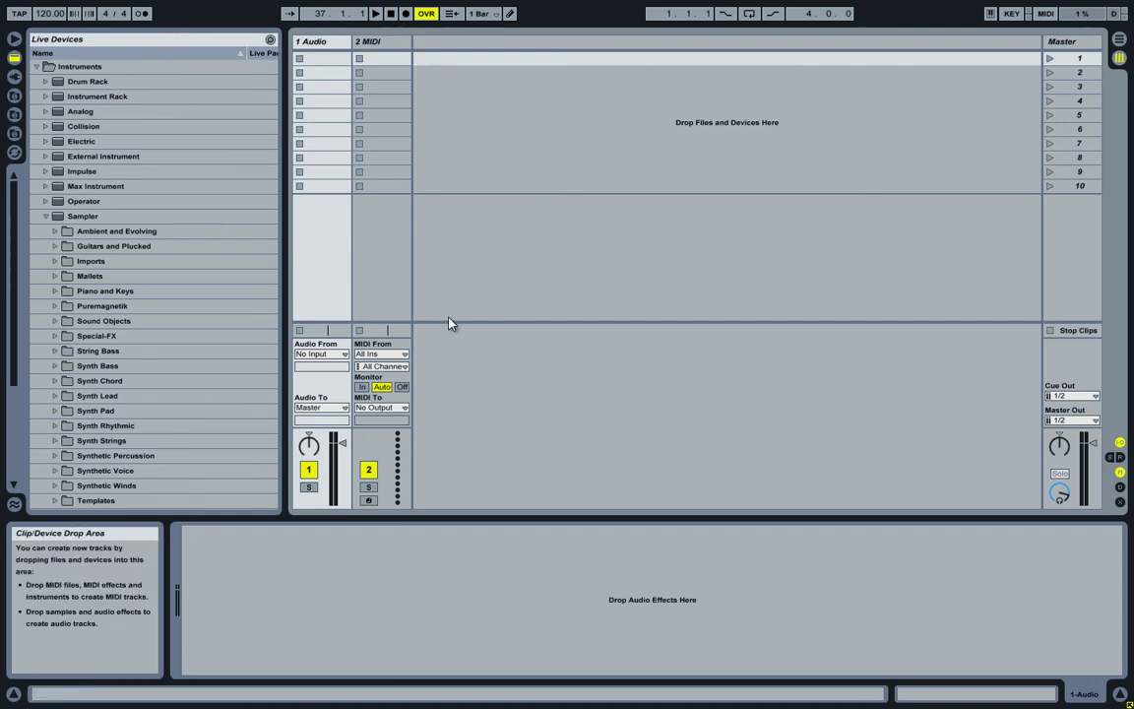
Step: On the File Folder preferences page, use Save Current Set as Default and confirm overwriting the template
{"action": "key", "text": "ctrl+comma"}
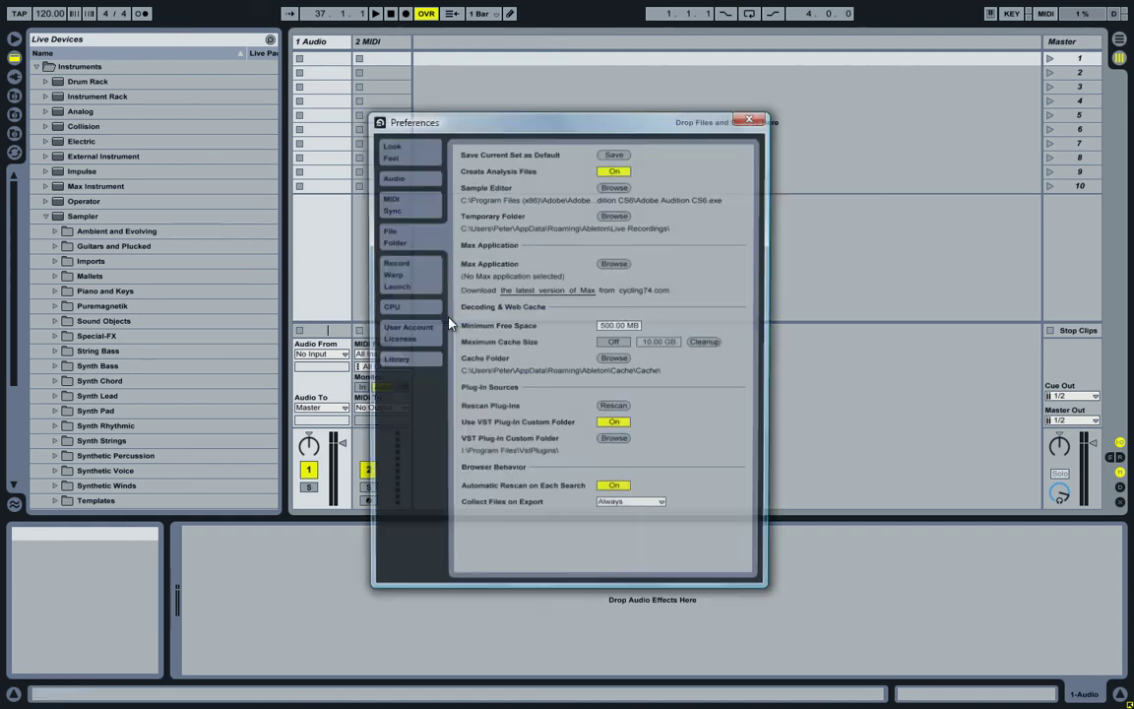
{"action": "left_click", "coordinate": [407, 215]}
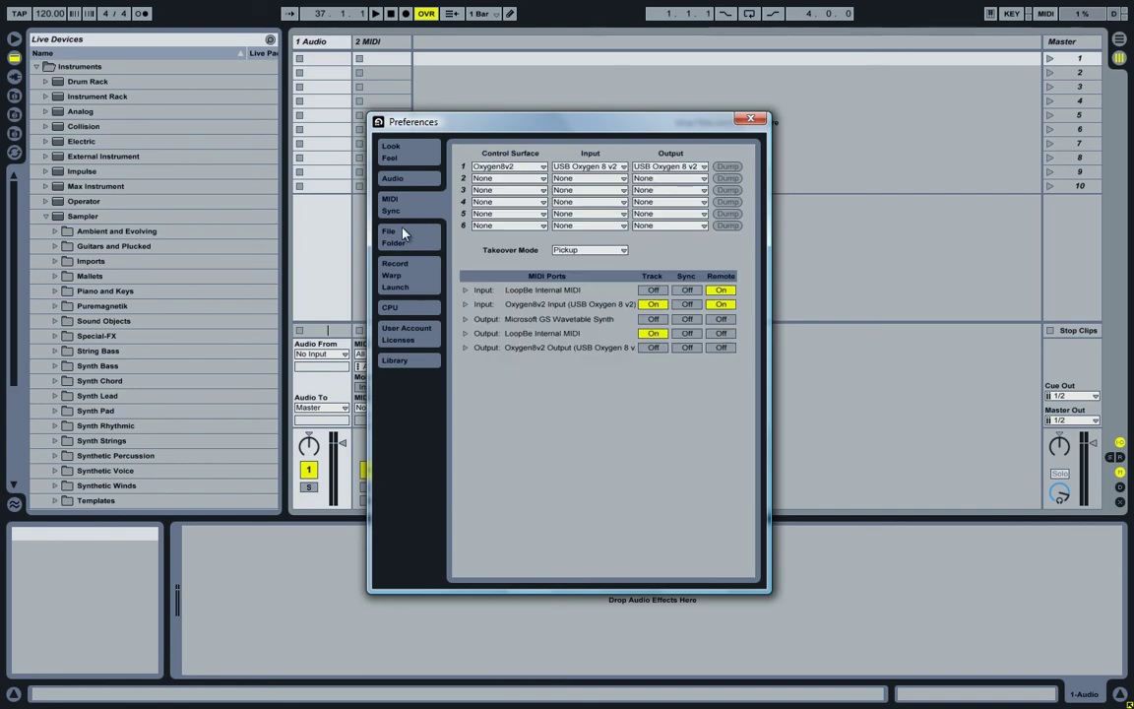
{"action": "left_click", "coordinate": [403, 238]}
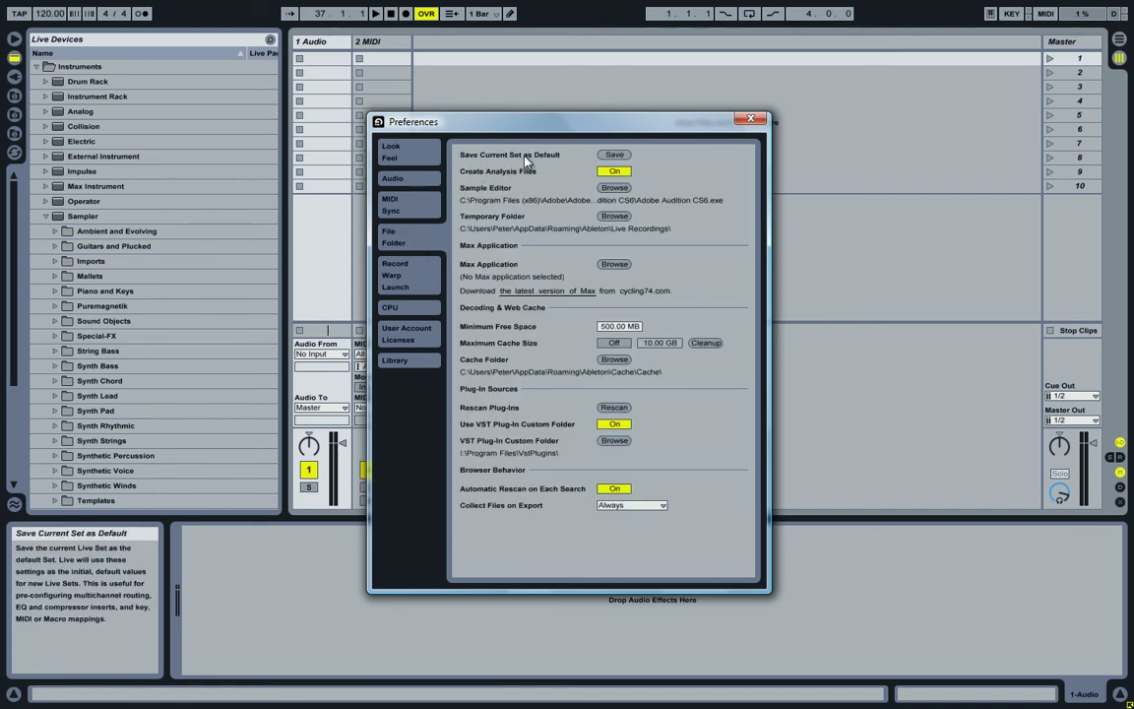
{"action": "left_click_drag", "start_coordinate": [540, 118], "coordinate": [583, 113]}
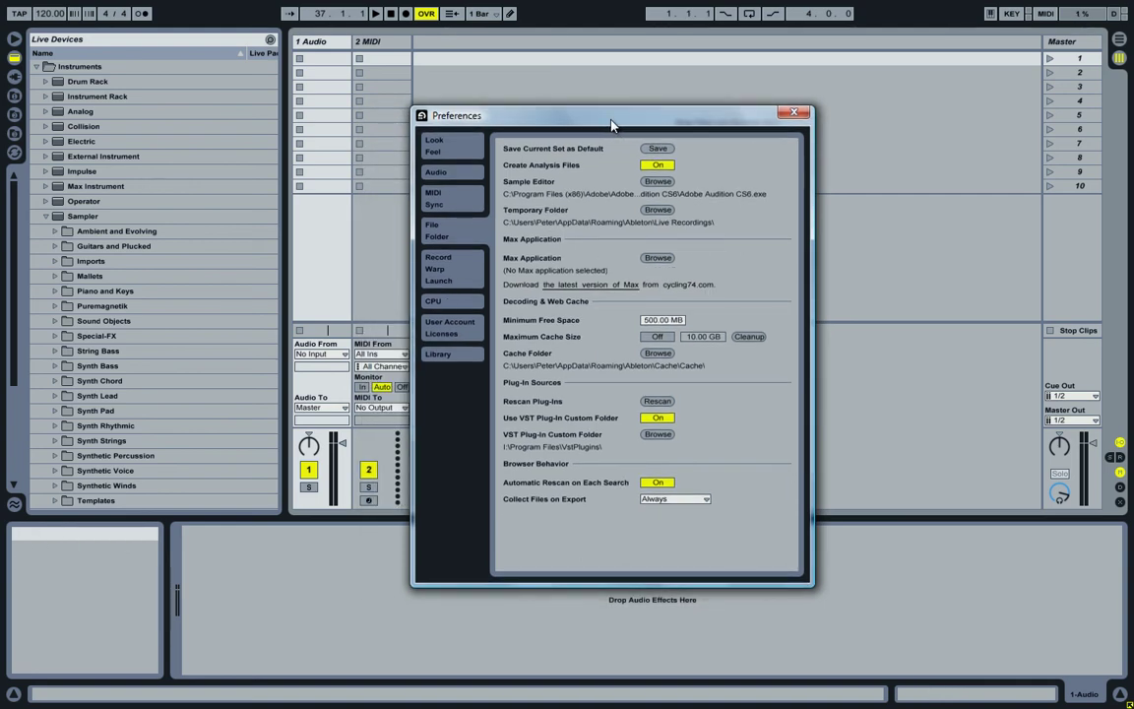
{"action": "left_click", "coordinate": [658, 148]}
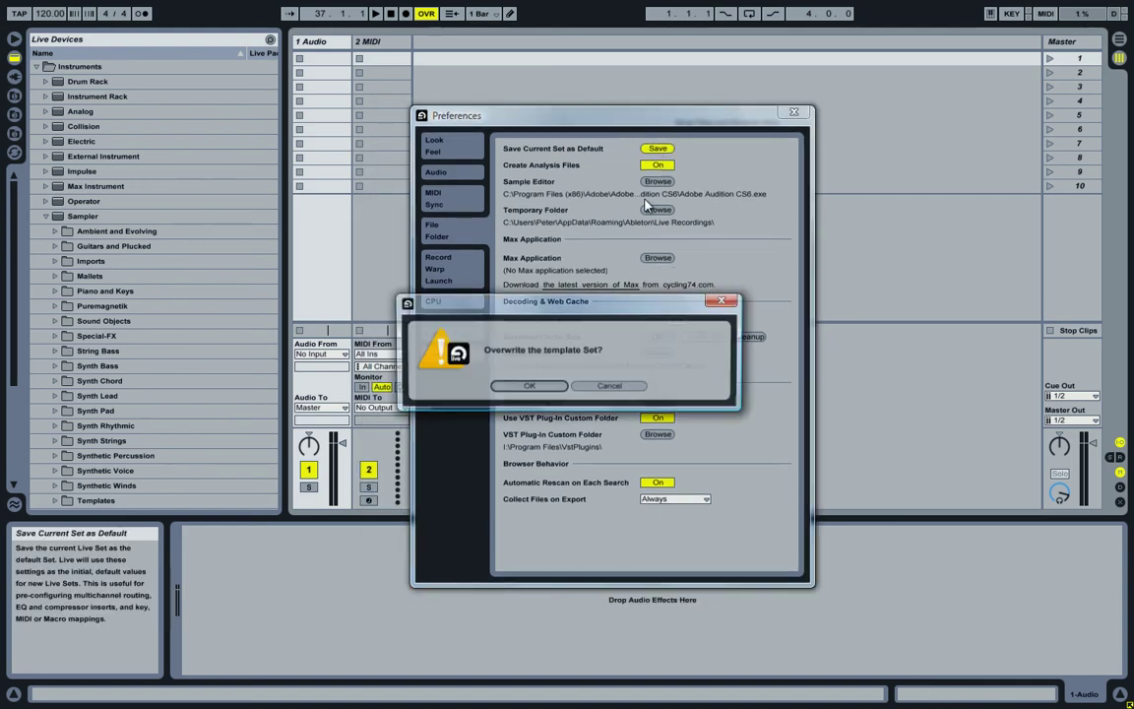
{"action": "left_click", "coordinate": [598, 387]}
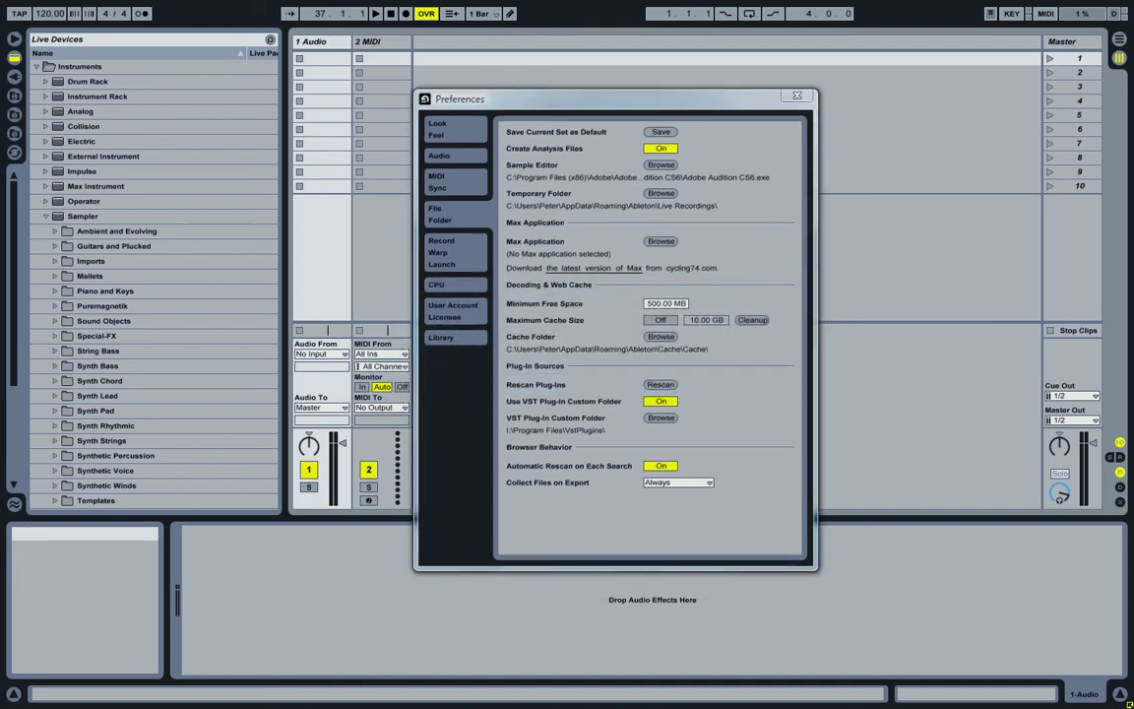